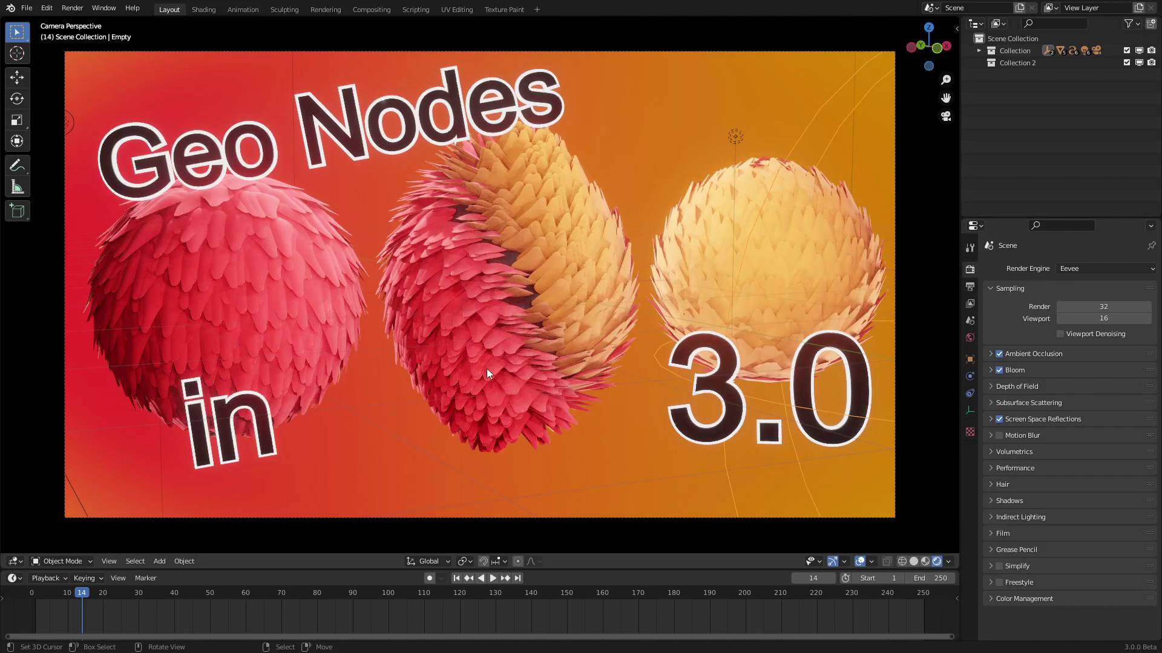
Step: Move the Empty to a new spot so the spheres' scales reshape around it
key("g")
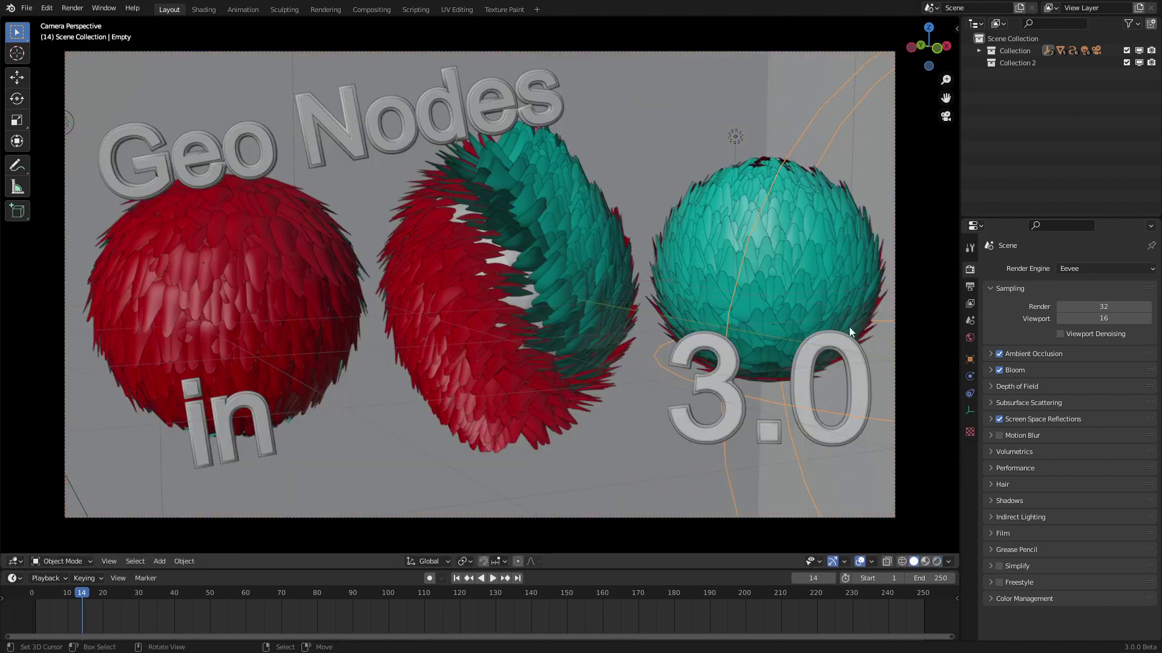
left_click(811, 332)
Step: Hide the existing Collection and add a new icosphere at the origin
left_click(206, 9)
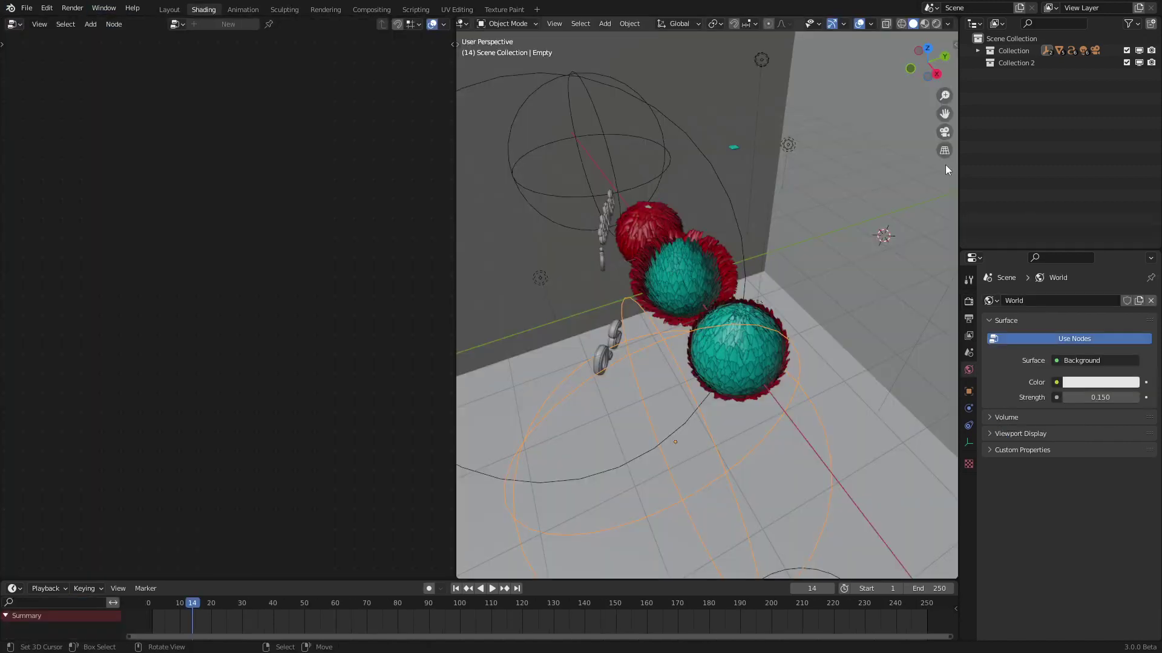
left_click(1140, 50)
key("shift+a")
mouse_move(858, 171)
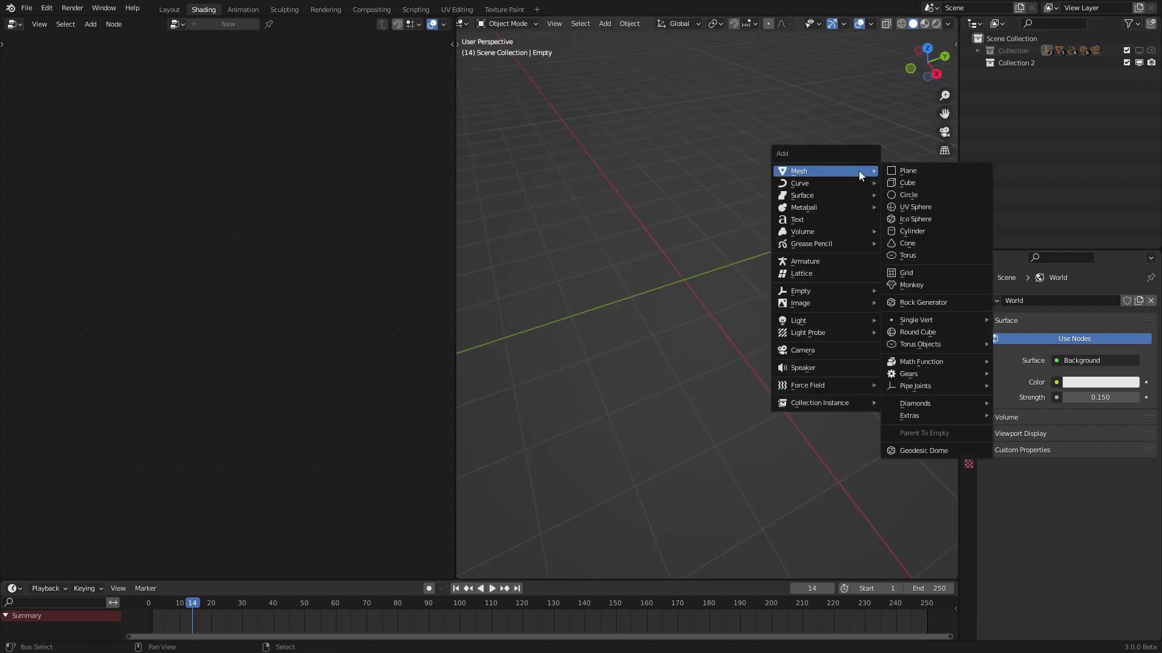
left_click(902, 219)
Step: Add a plane and move it 2.5 m along Y beside the icosphere
key("alt+g")
key("shift+a")
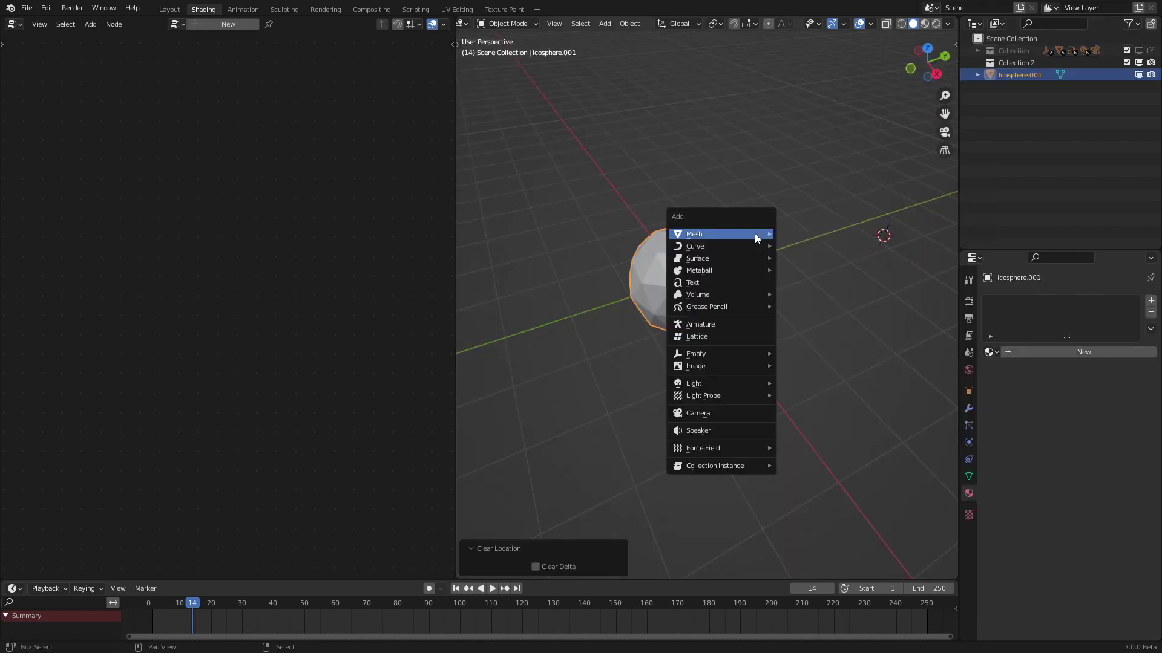
mouse_move(754, 234)
left_click(805, 233)
key("alt+g")
middle_click_drag(805, 232, 816, 254)
key("g")
key("y")
left_click(838, 268)
Step: In Edit Mode, shift the plane's geometry 1 m along Y and shrink one edge into a triangle
key("Tab")
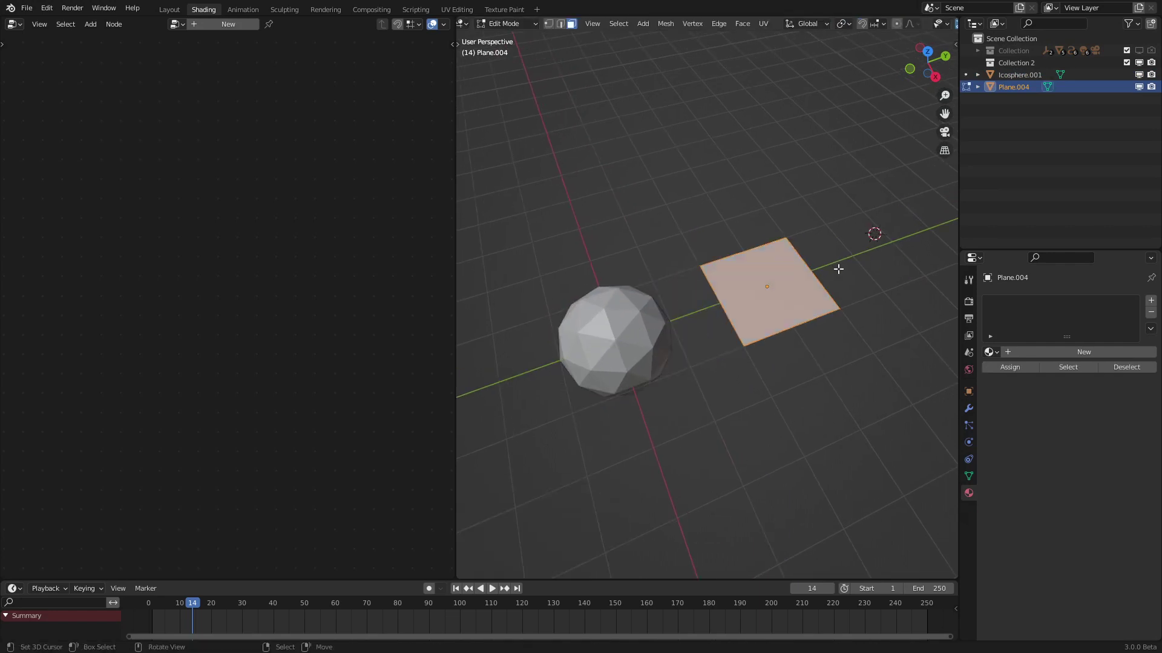
key("g")
key("y")
left_click(868, 257)
middle_click_drag(867, 258, 759, 301)
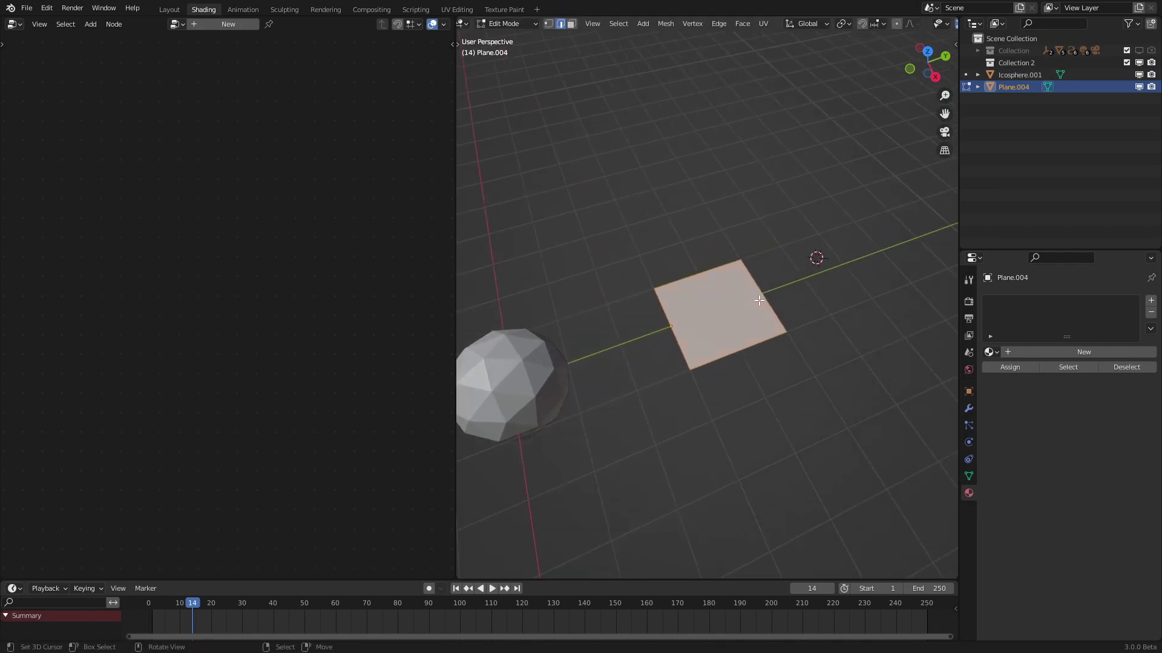
key("s")
left_click(773, 330)
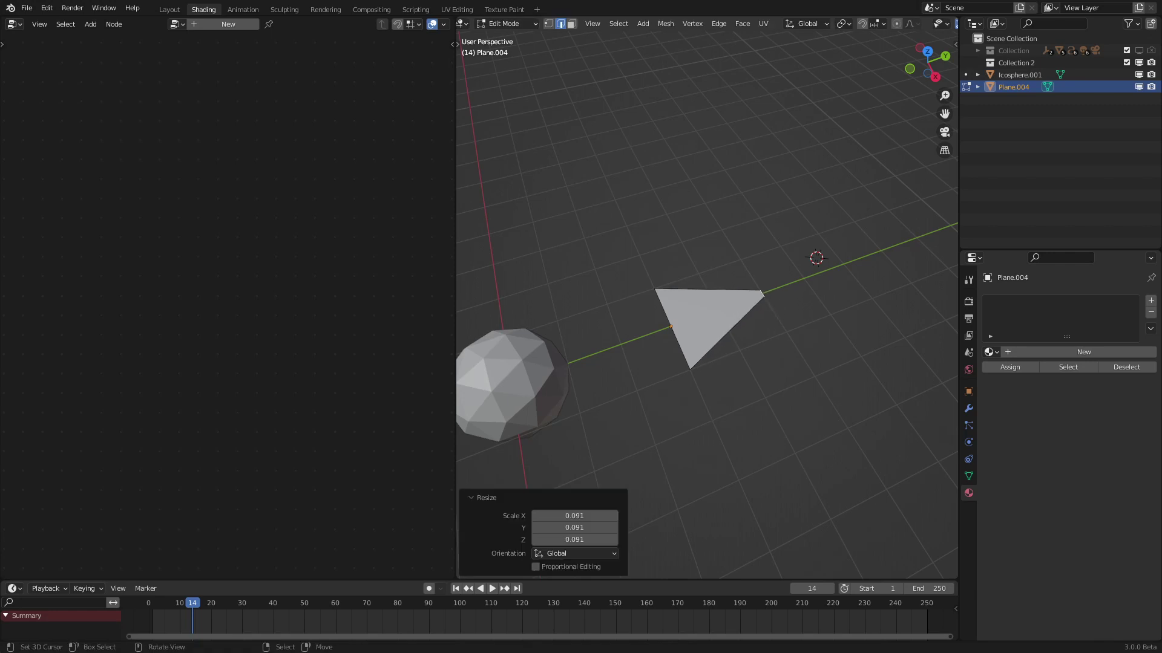
scroll(765, 399, "up", 2)
key("Tab")
Step: Add a Subdivision Surface modifier at viewport and render level 4 to round the triangle into a teardrop
left_click(968, 409)
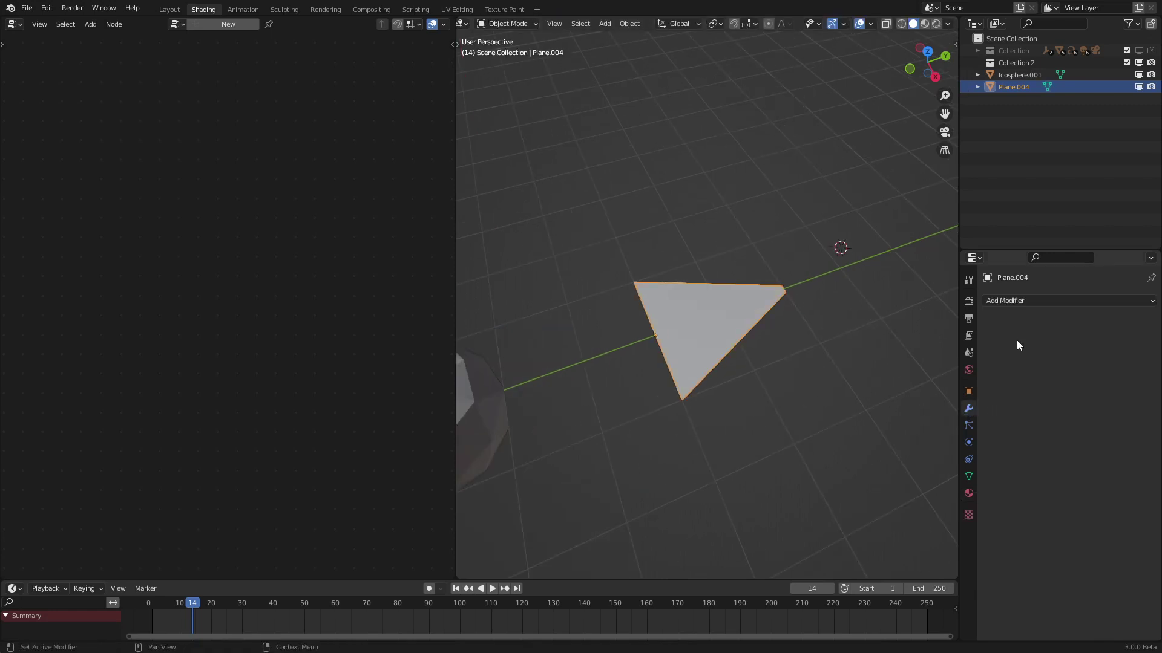
left_click(1080, 296)
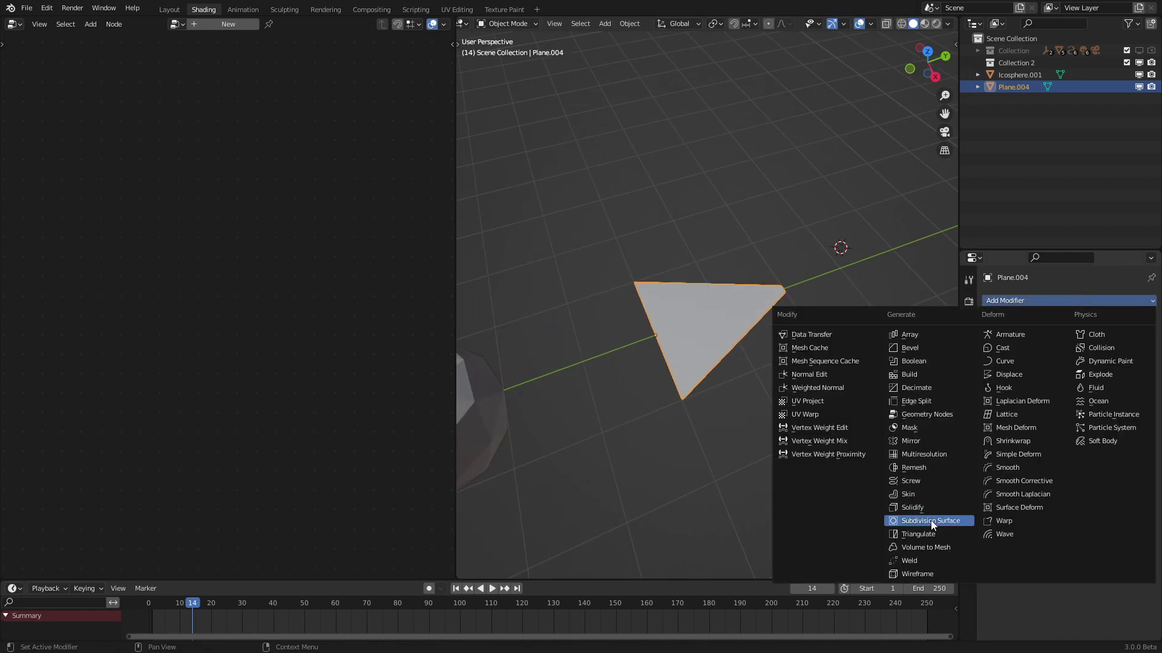
left_click(890, 520)
left_click_drag(1064, 354, 1095, 366)
middle_click_drag(907, 417, 756, 423)
left_click(969, 493)
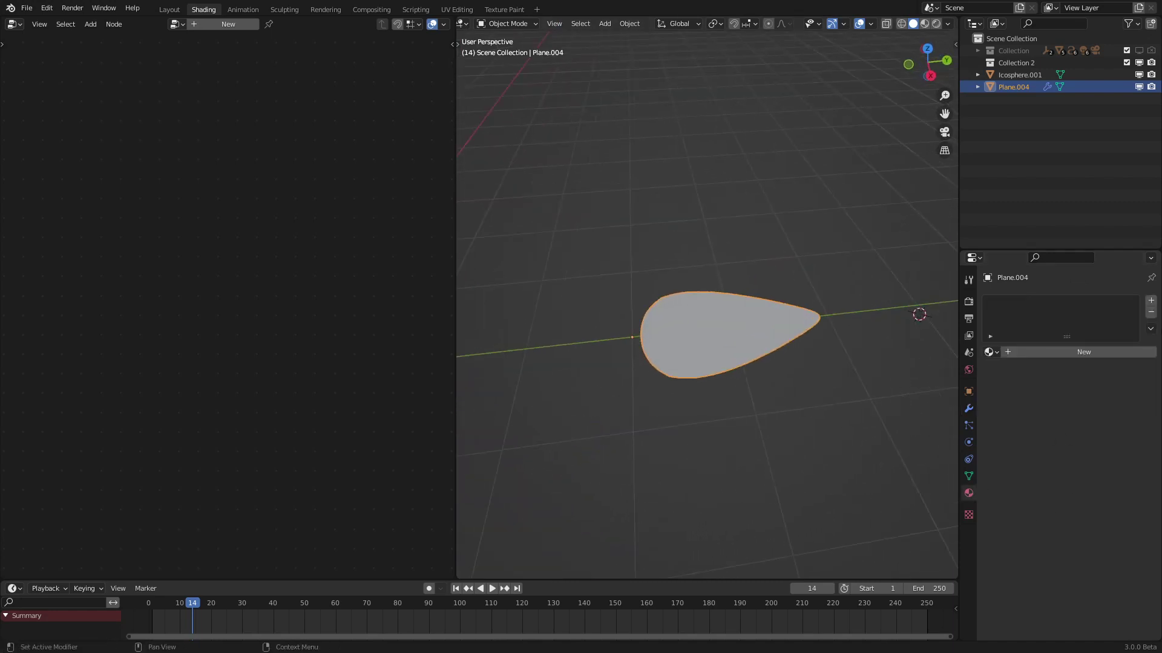
Step: Add two material slots holding new materials Material.012 and Material.013
left_click(1150, 300)
left_click(1150, 300)
left_click(1038, 305)
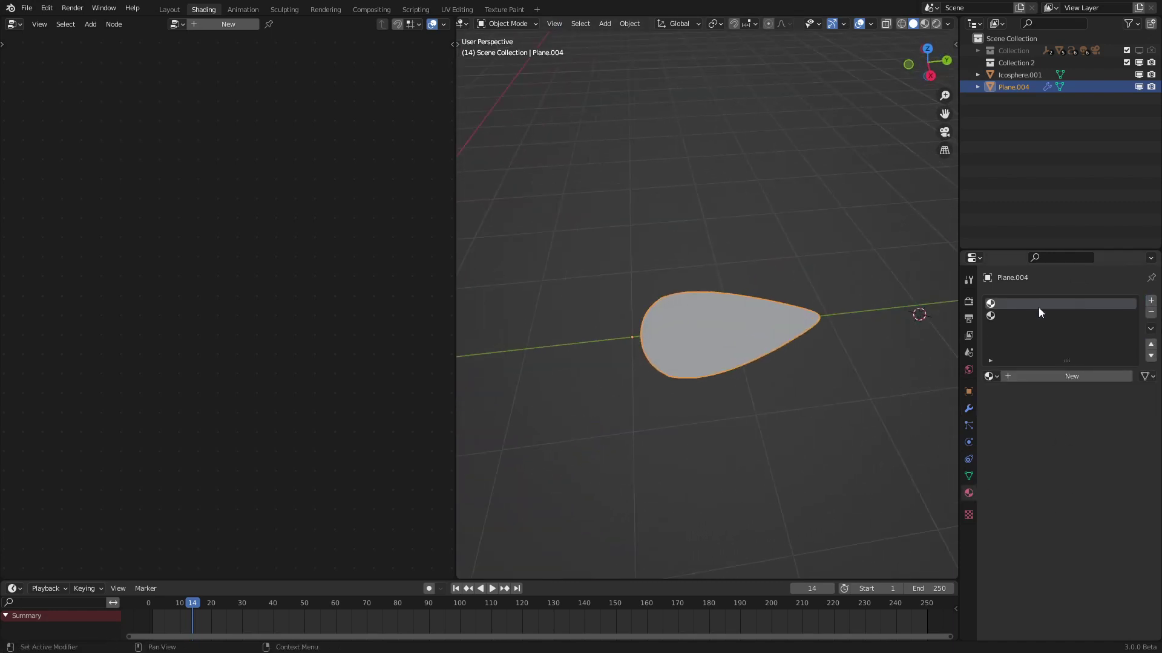
left_click(1048, 377)
left_click(1017, 316)
left_click(1039, 377)
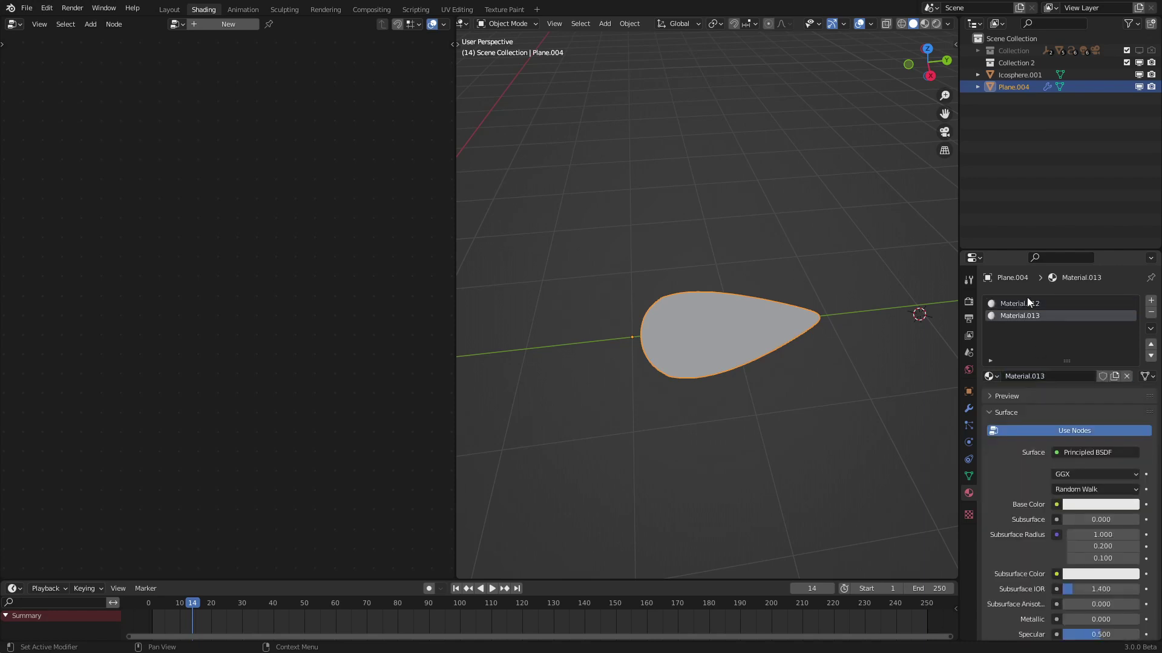
left_click(1036, 305)
Step: Make Material.012 red in both Base Color and Viewport Display
left_click(1095, 506)
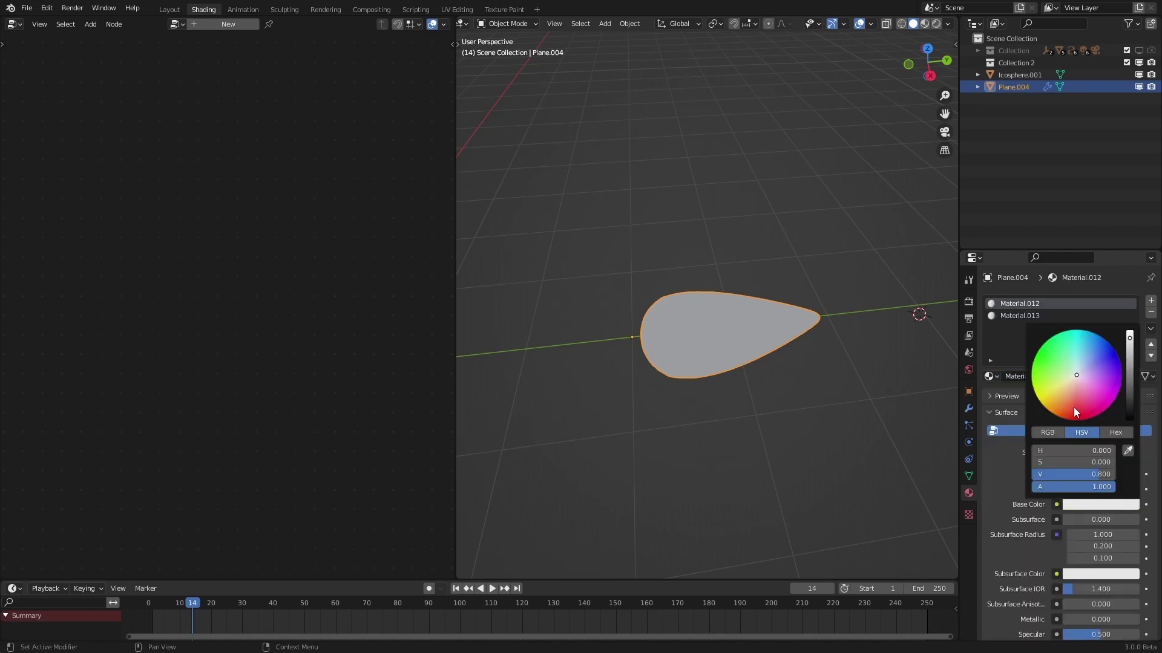
left_click(1073, 405)
scroll(1083, 502, "down", 20)
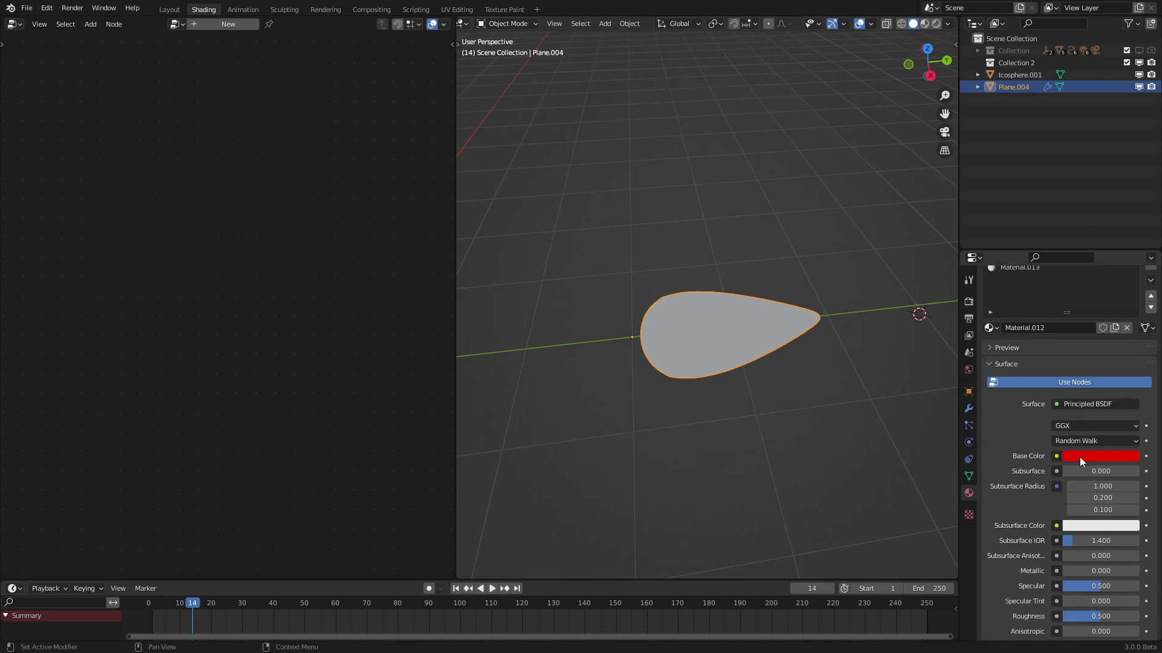
key("ctrl+v")
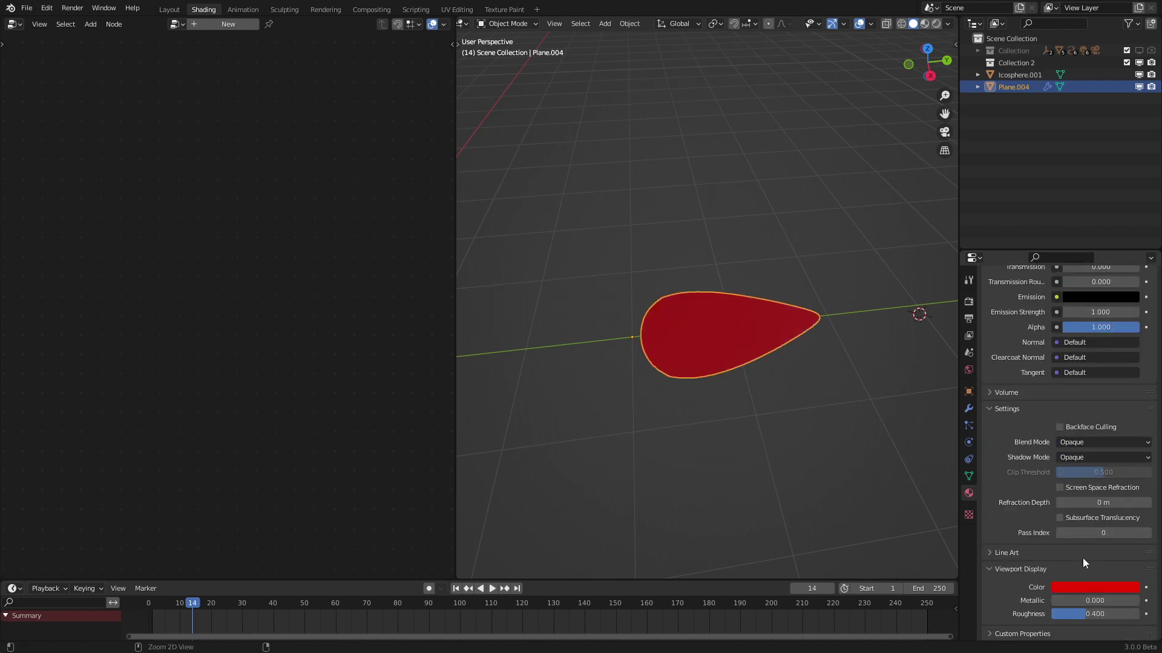
scroll(1085, 424, "up", 20)
Step: Make Material.013 blue in both Base Color and Viewport Display
left_click(1032, 318)
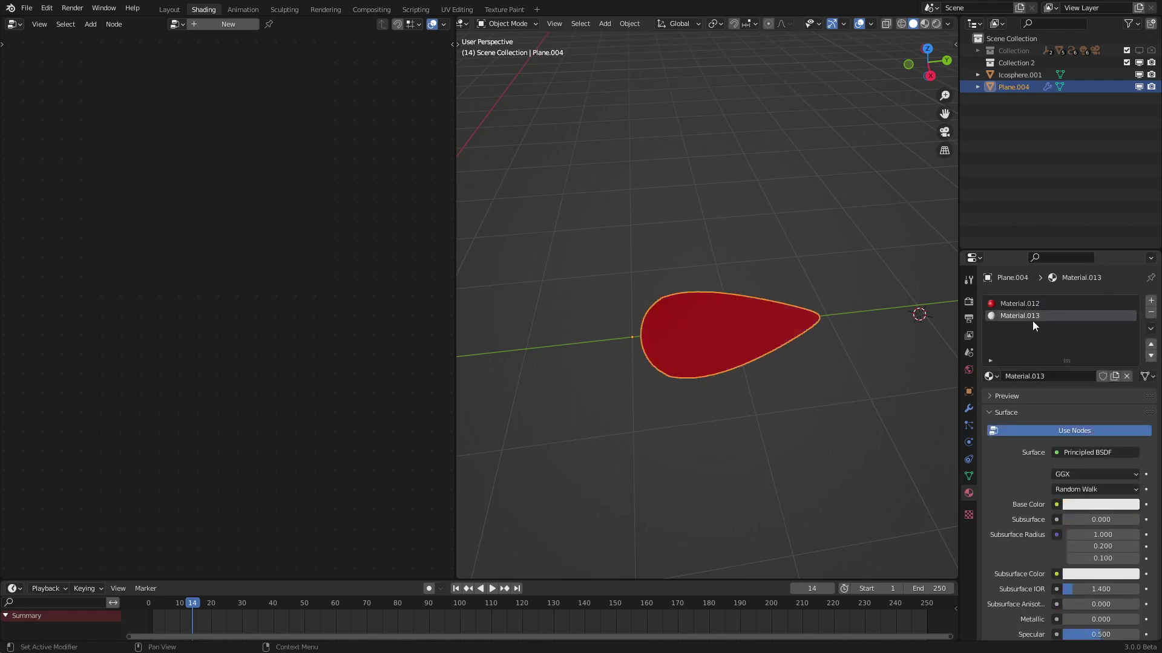
left_click(1096, 504)
key("ctrl+v")
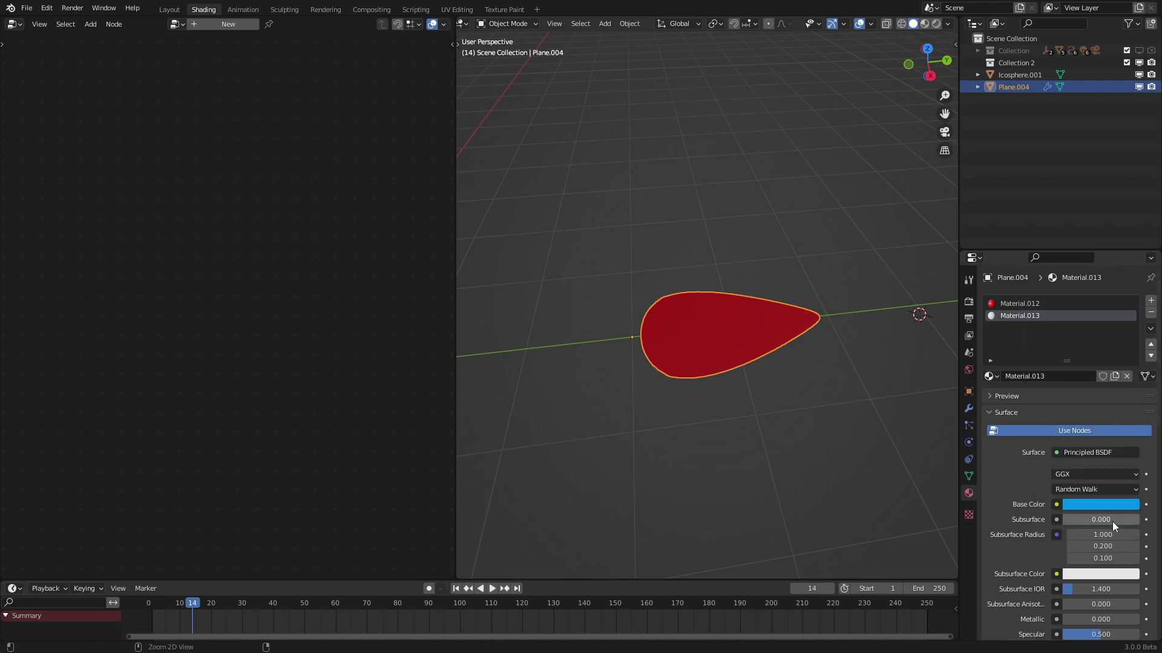
scroll(1101, 505, "down", 18)
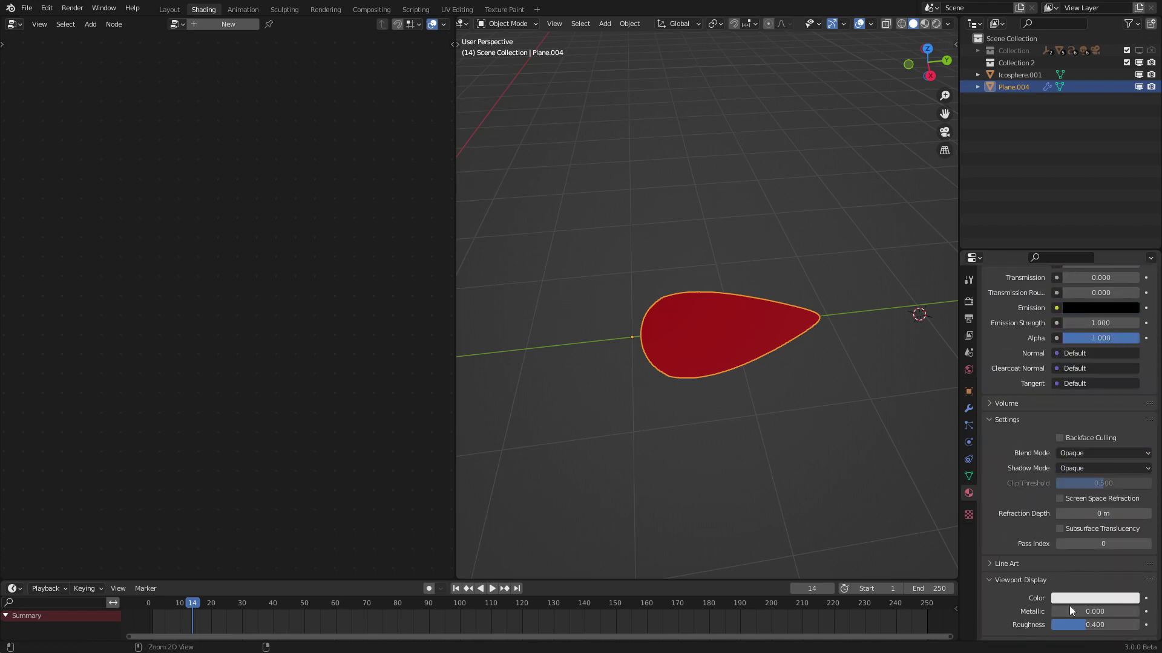
key("ctrl+v")
Step: Duplicate the teardrop face slightly below along Z and assign it the blue Material.013
key("ctrl+z")
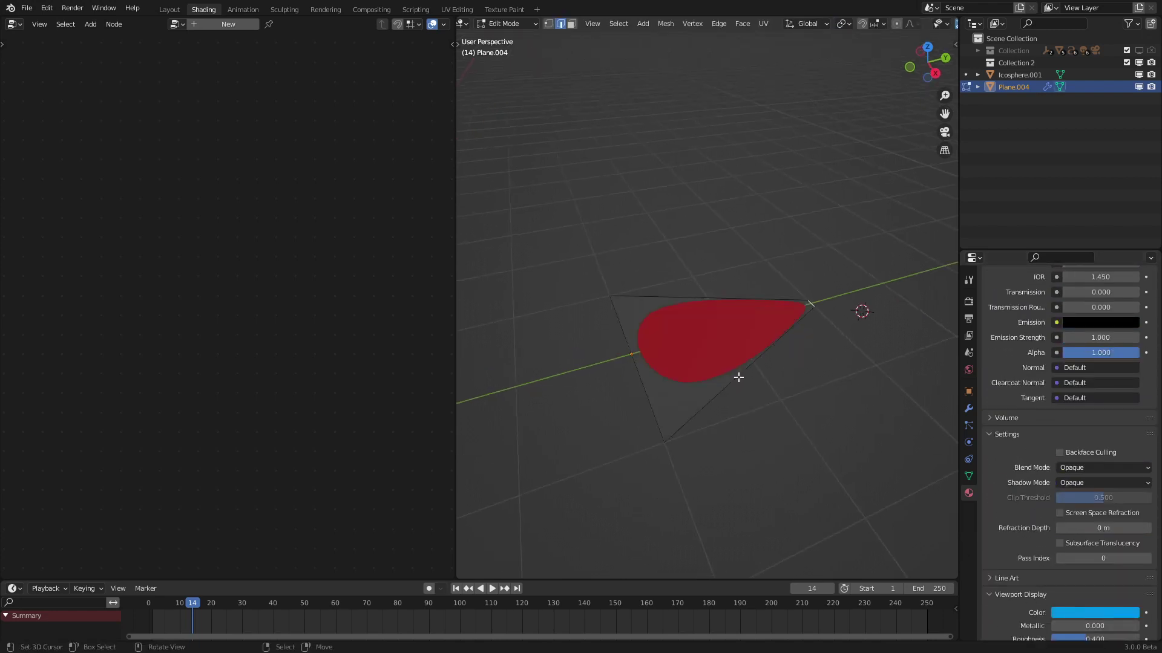
key("ctrl+z")
key("shift+d")
key("z")
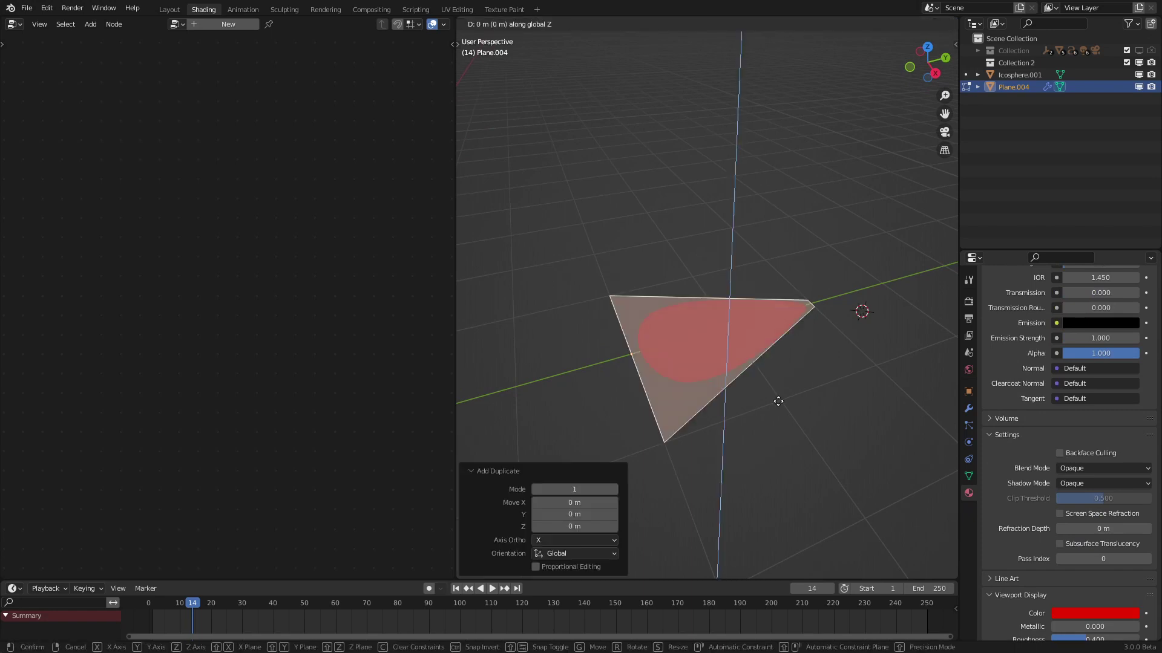
left_click(783, 402)
scroll(1031, 387, "up", 15)
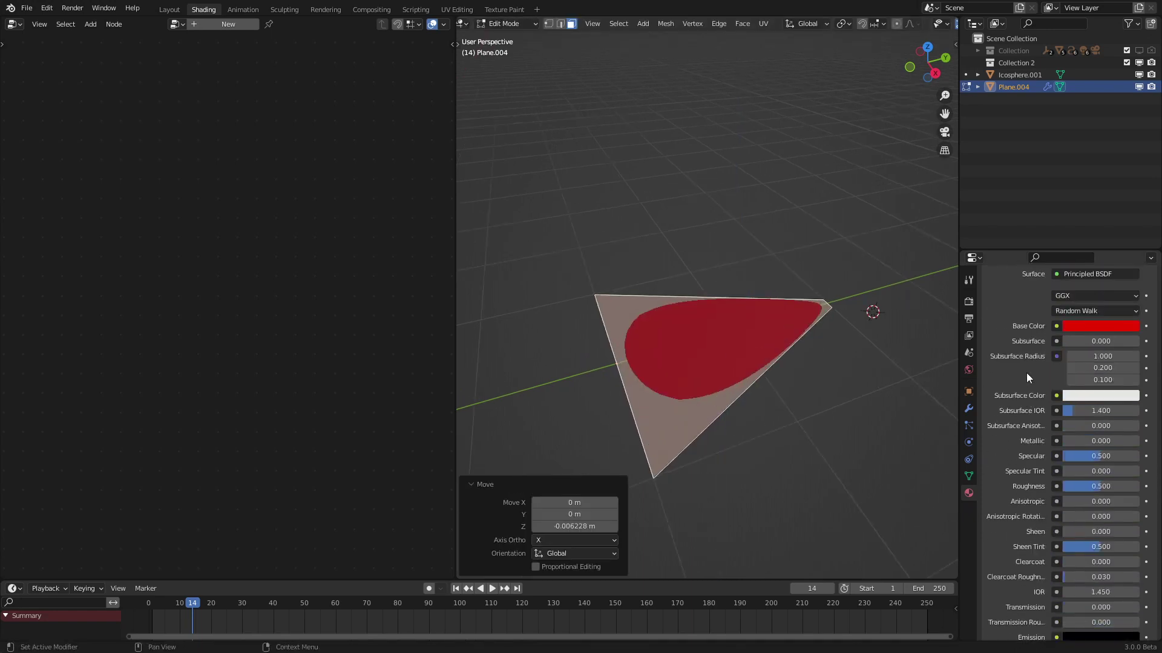
left_click(1017, 316)
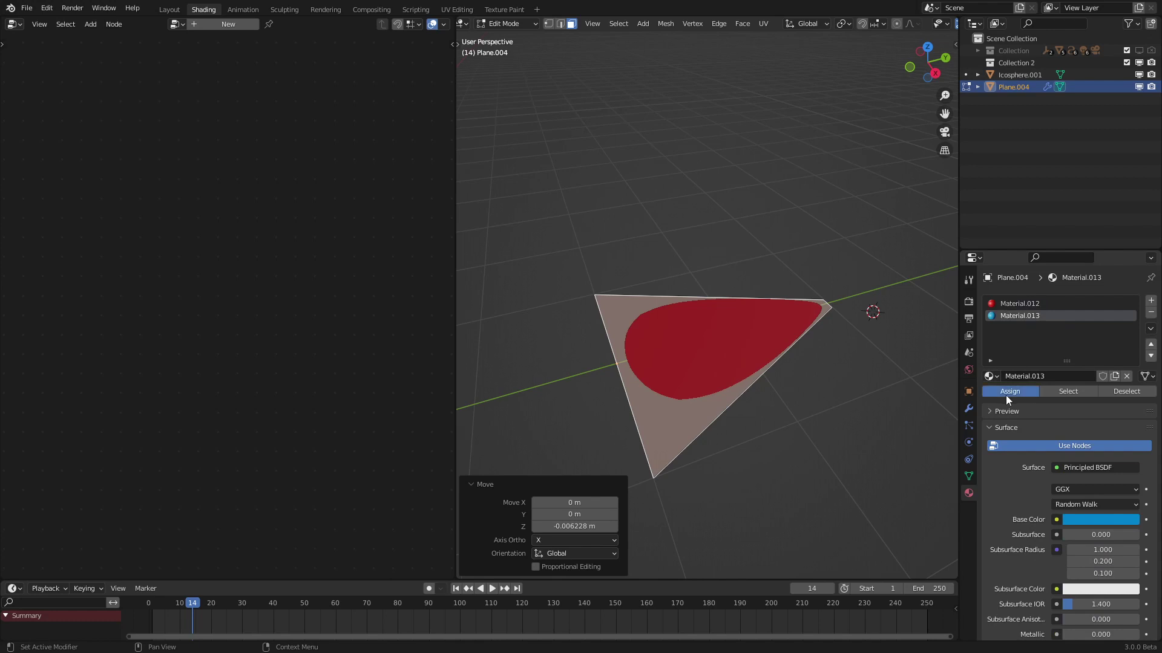
key("Tab")
middle_click_drag(851, 458, 630, 329)
scroll(804, 472, "up", 1)
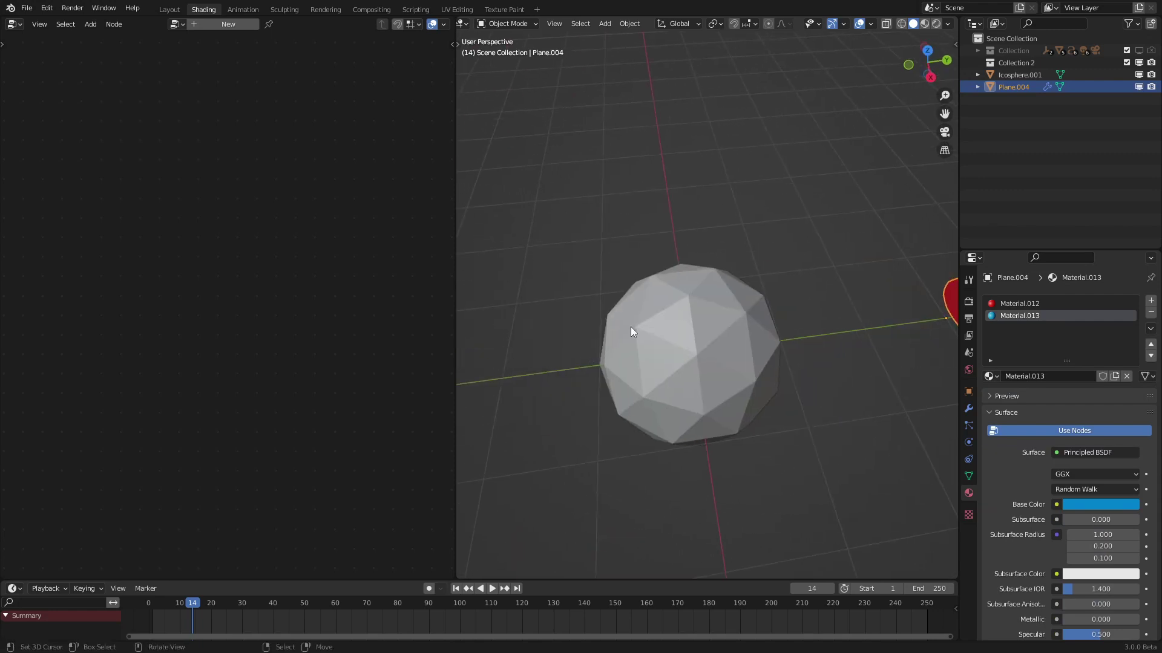
left_click(629, 329)
Step: Apply a Subdivision Surface modifier to the icosphere and shade it smooth
left_click(968, 410)
left_click(1021, 302)
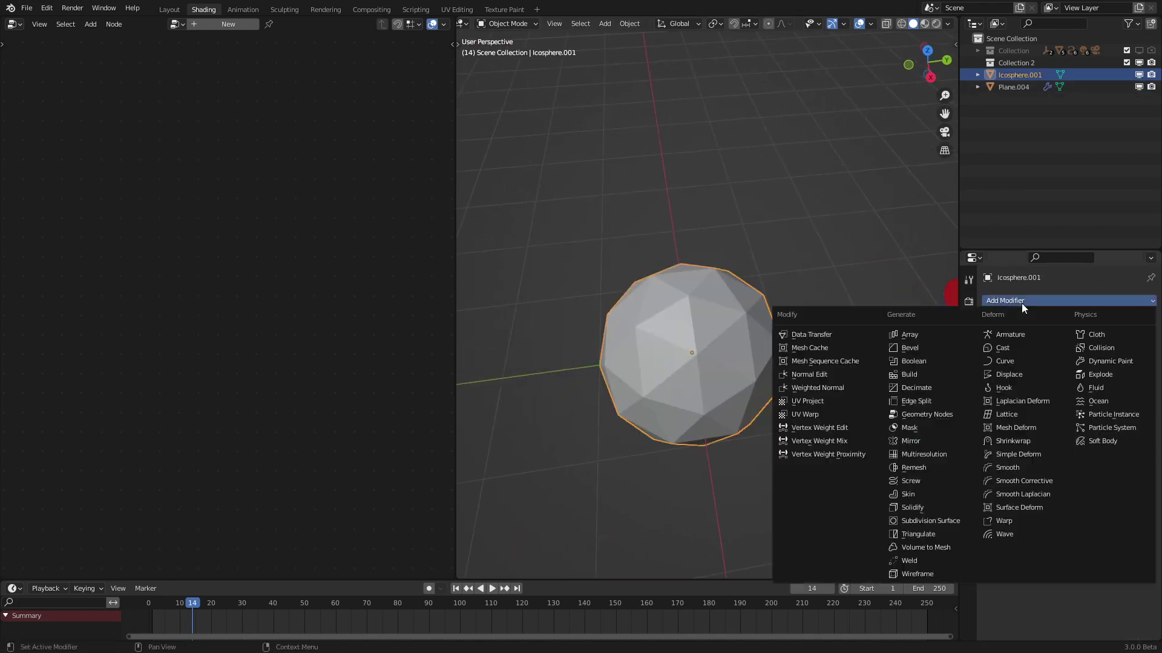
left_click(949, 519)
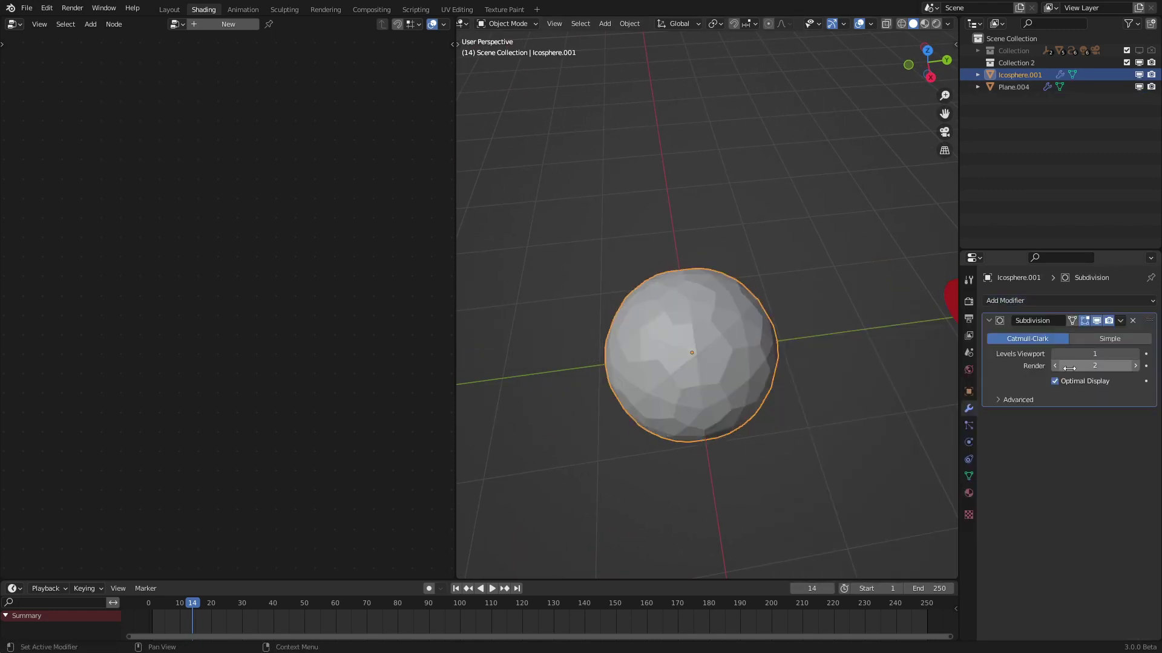
left_click_drag(1069, 354, 1089, 354)
key("ctrl+a")
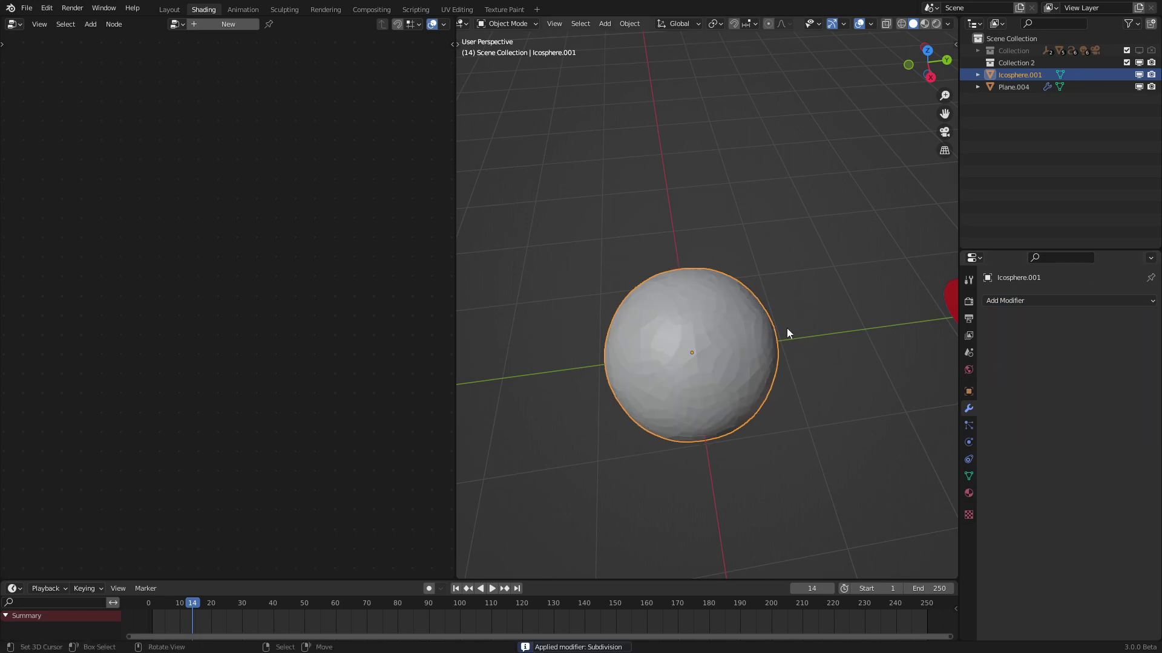
right_click(786, 334)
left_click(787, 333)
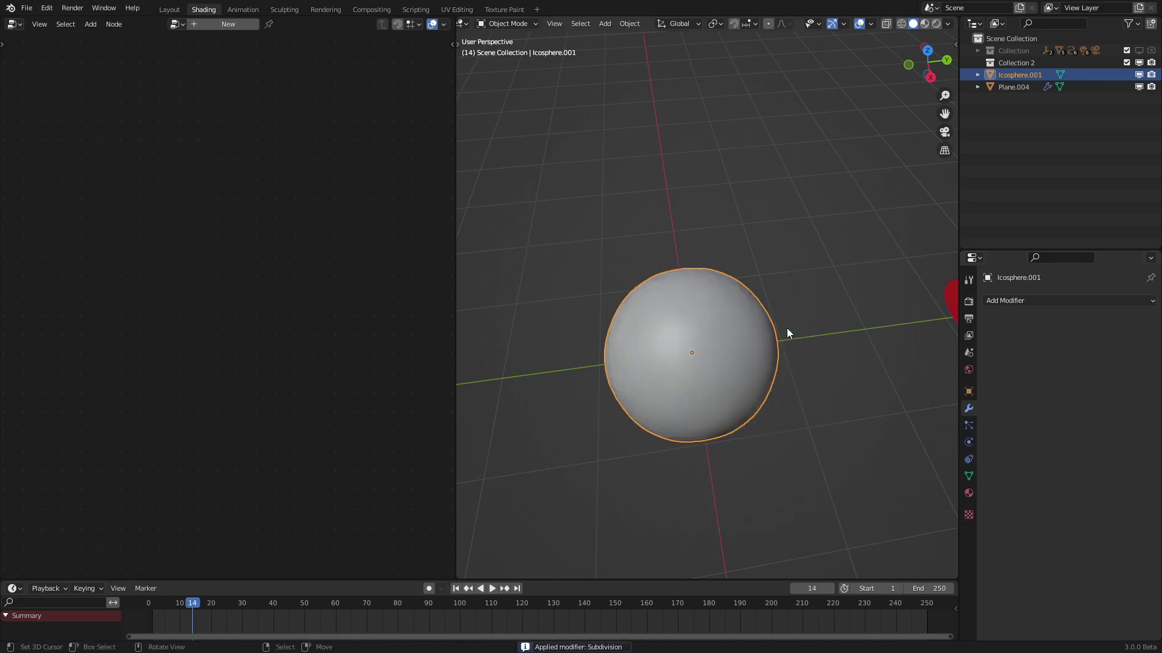
Step: Create a geometry node tree with Distribute Points on Faces between input and output
left_click(215, 24)
key("Home")
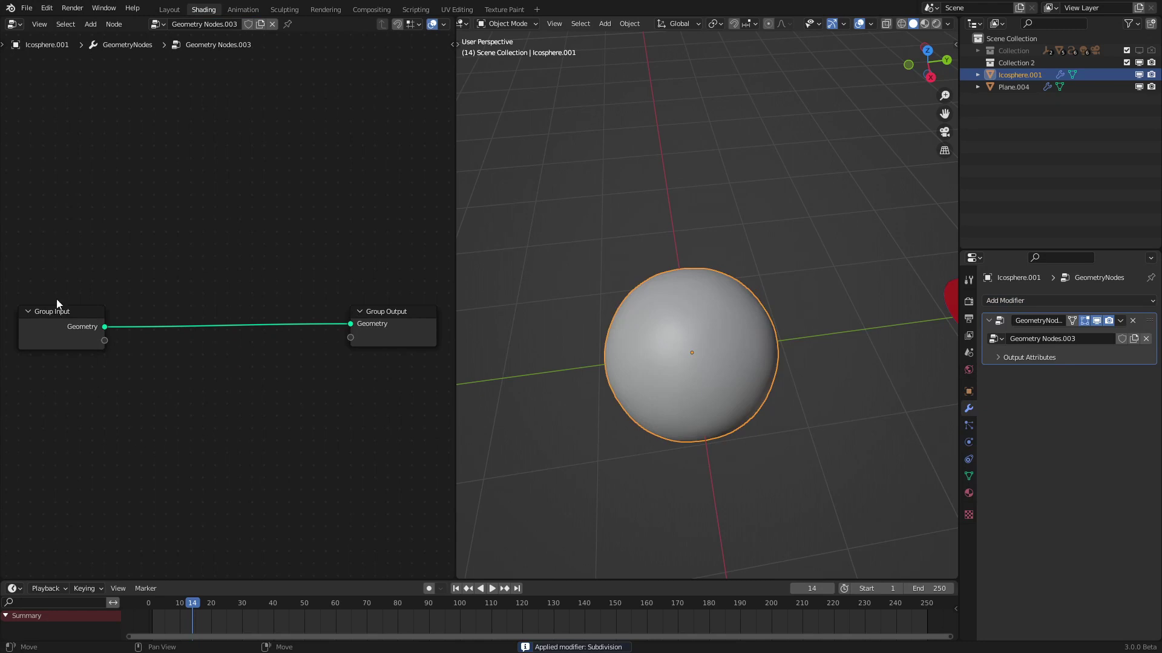
key("shift+a")
mouse_move(202, 323)
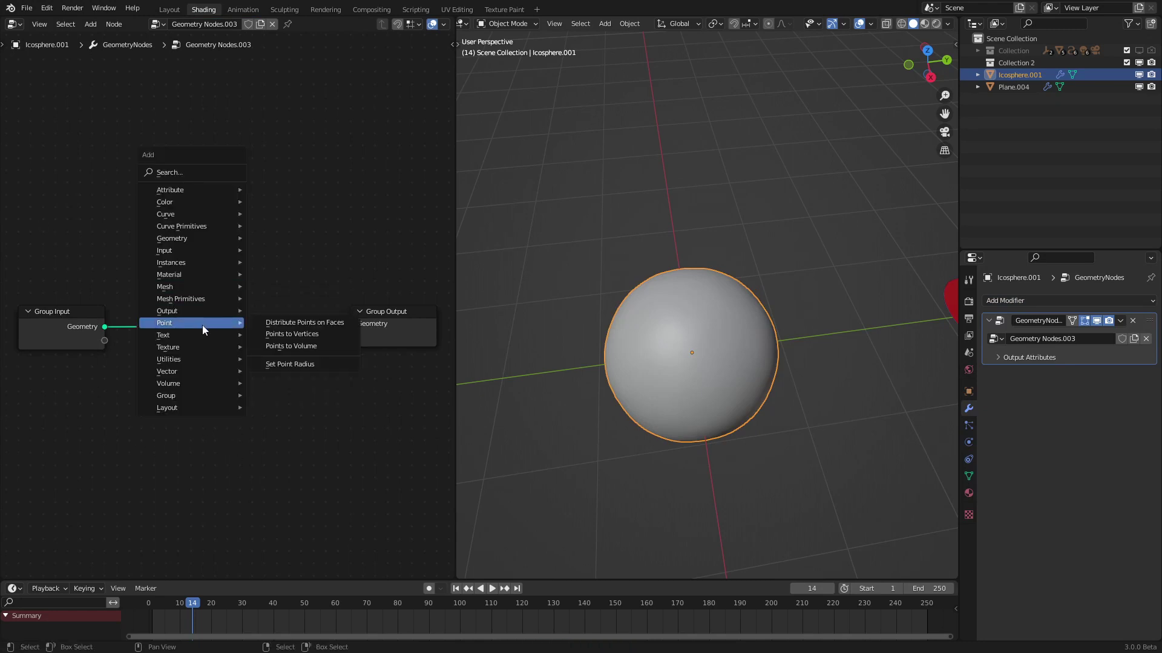
left_click(298, 323)
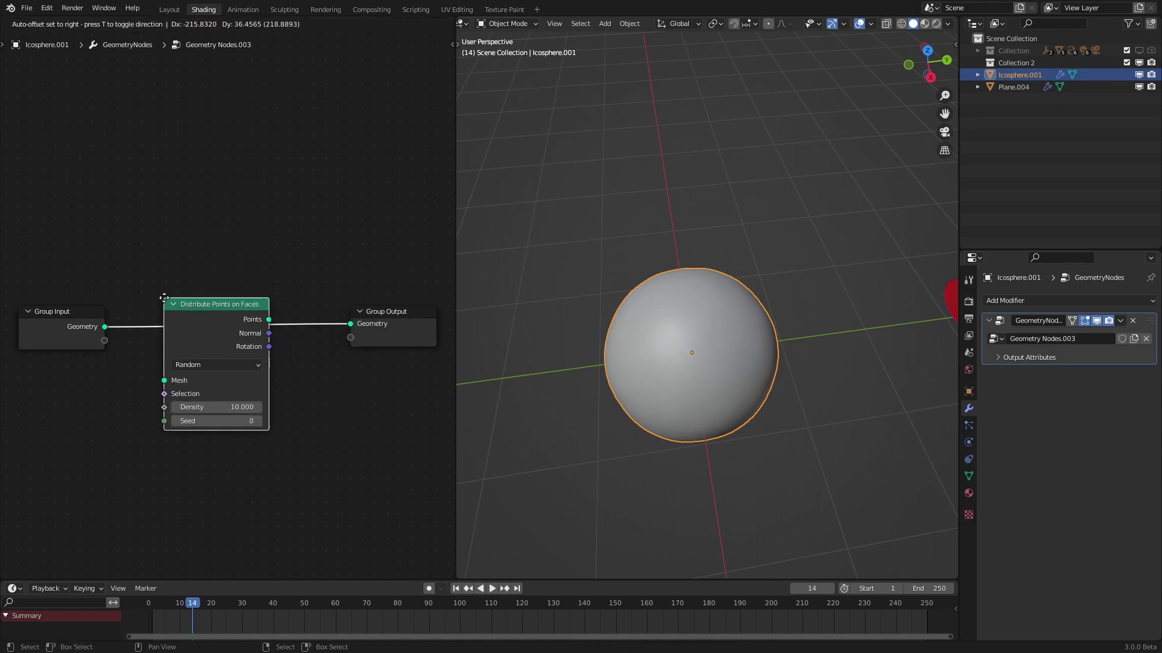
left_click(234, 292)
Step: Insert an Instance on Points node on the points link before Group Output
key("shift+a")
mouse_move(237, 288)
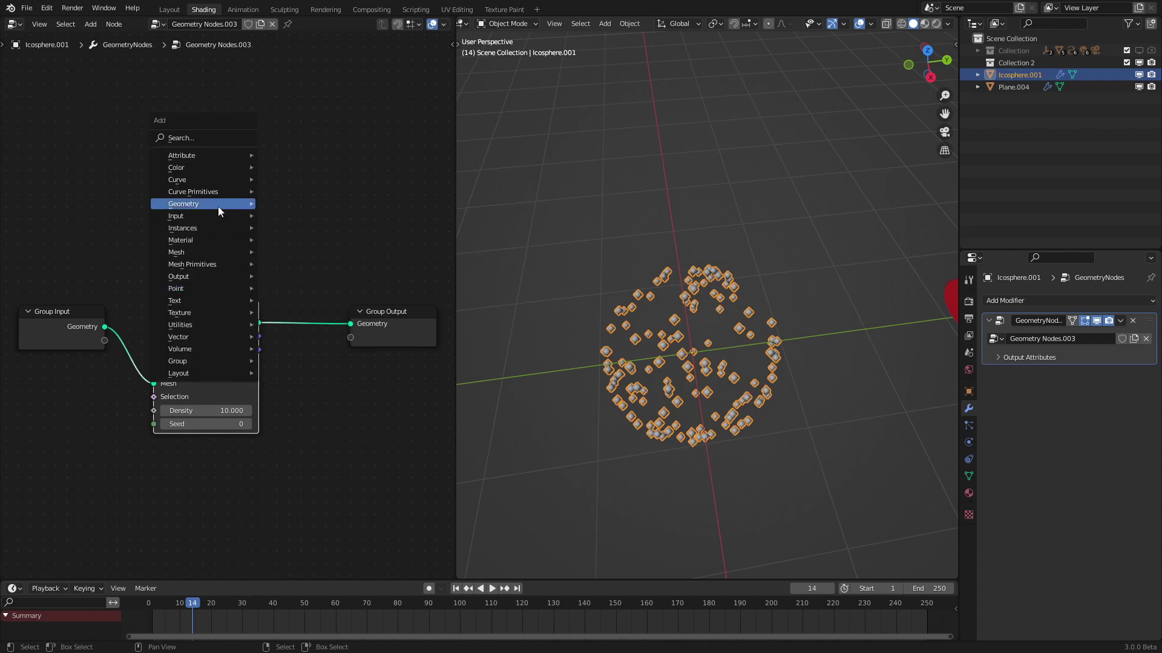
mouse_move(201, 228)
left_click(316, 228)
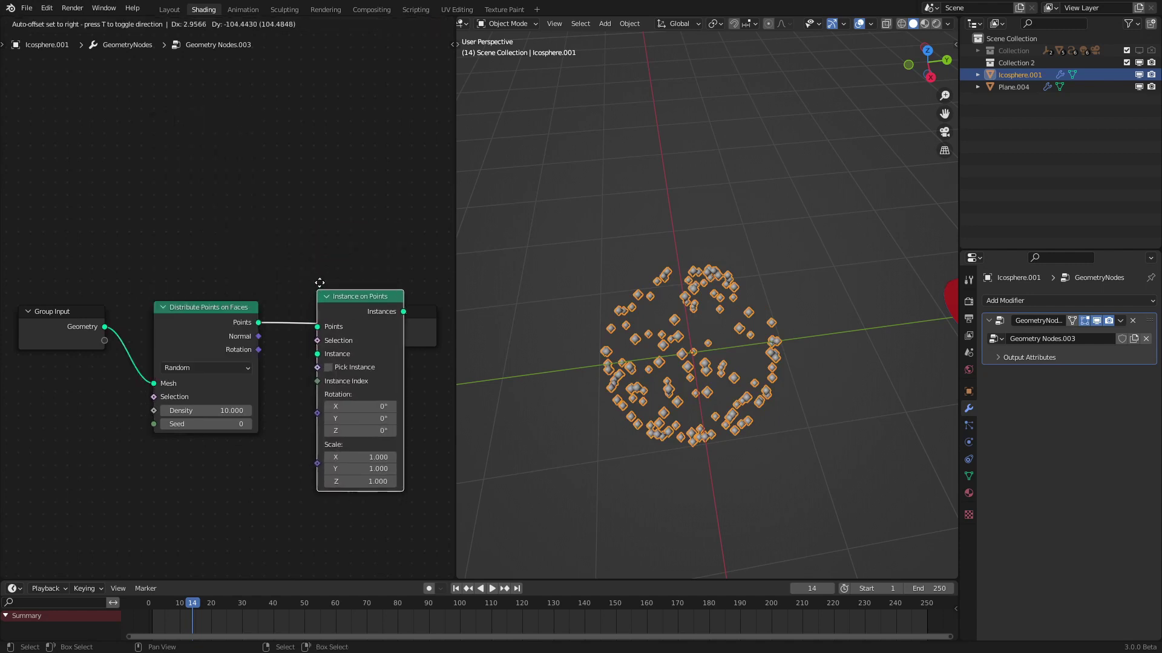
left_click(314, 285)
scroll(336, 296, "down", 3)
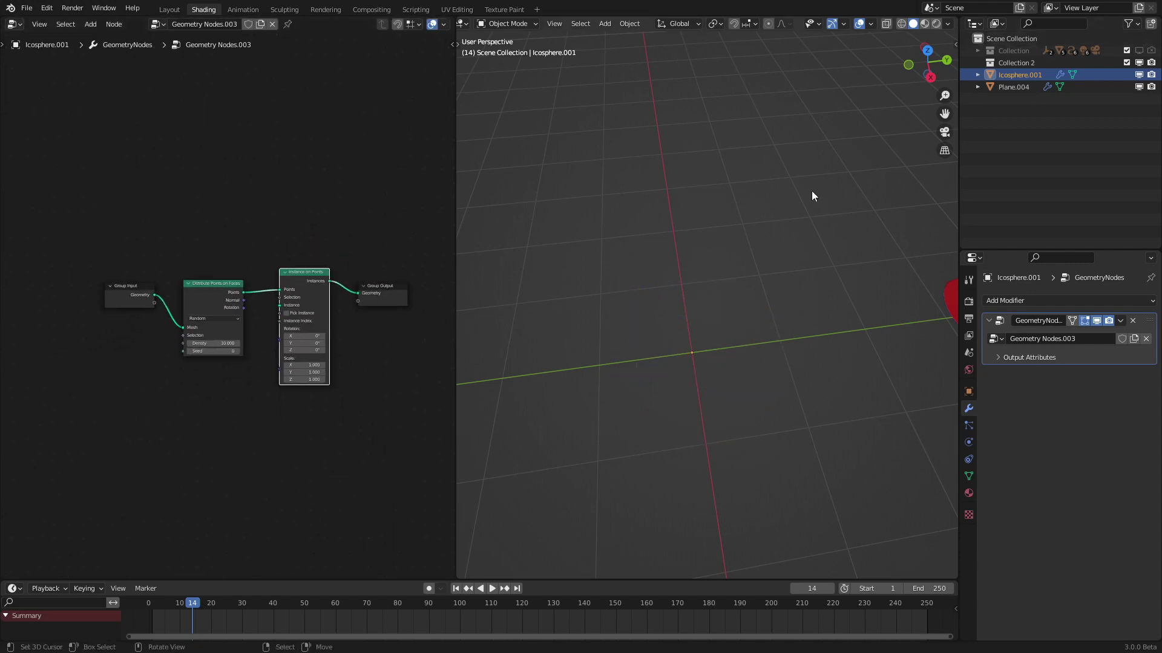
middle_click_drag(811, 190, 943, 163)
left_click(1014, 88)
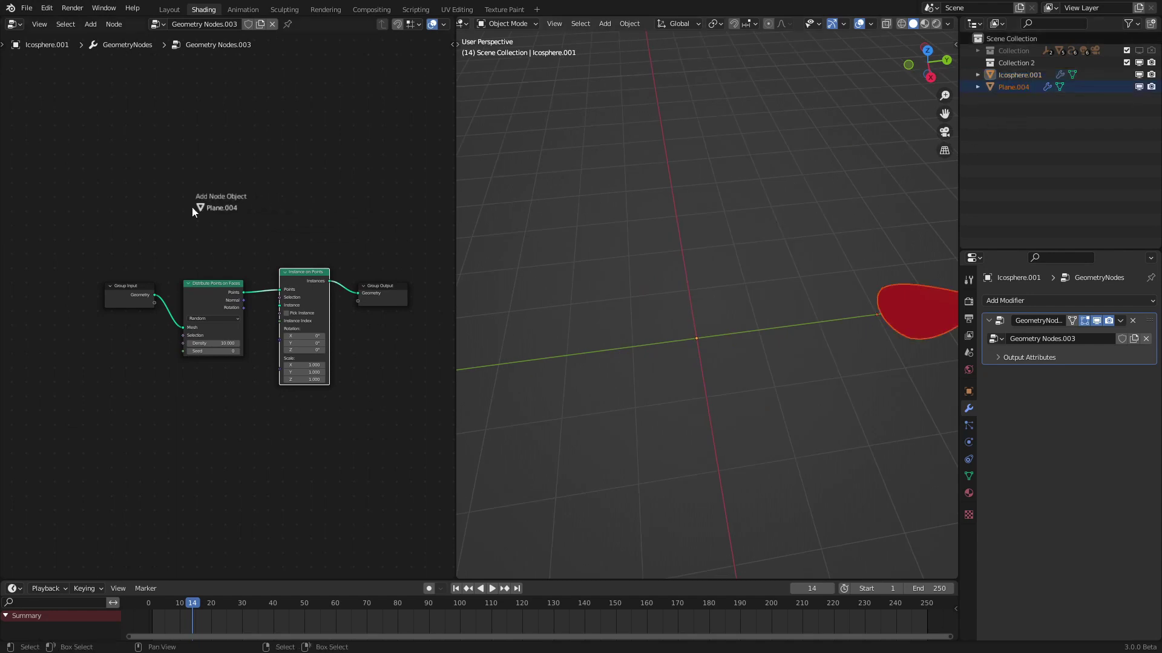
Step: Bring Plane.004 into the node tree as the instance geometry and shift the input nodes left
left_click_drag(191, 206, 188, 202)
scroll(228, 179, "up", 3)
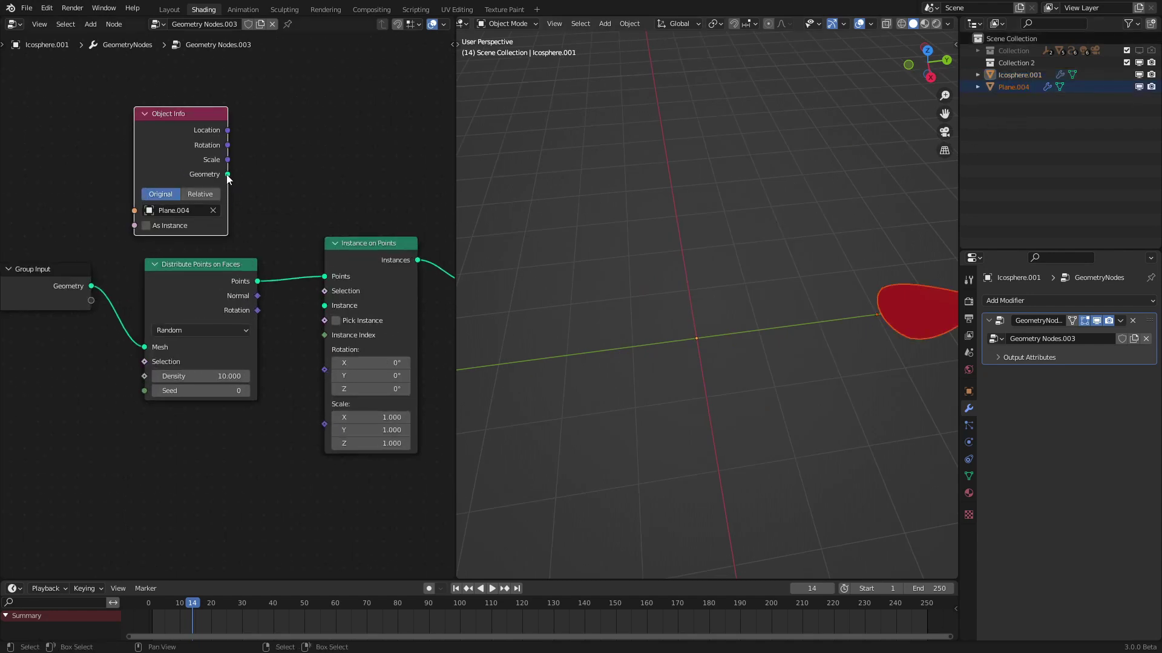
left_click_drag(332, 306, 326, 305)
scroll(225, 307, "down", 1)
key("c")
left_click_drag(123, 365, 123, 383)
key("Escape")
left_click_drag(206, 339, 60, 339)
Step: Set instance Scale to 0.26 and feed the distributed point Rotation into Instance Rotation
mouse_move(781, 360)
middle_mouse_down()
mouse_move(864, 324)
mouse_move(789, 339)
middle_mouse_up()
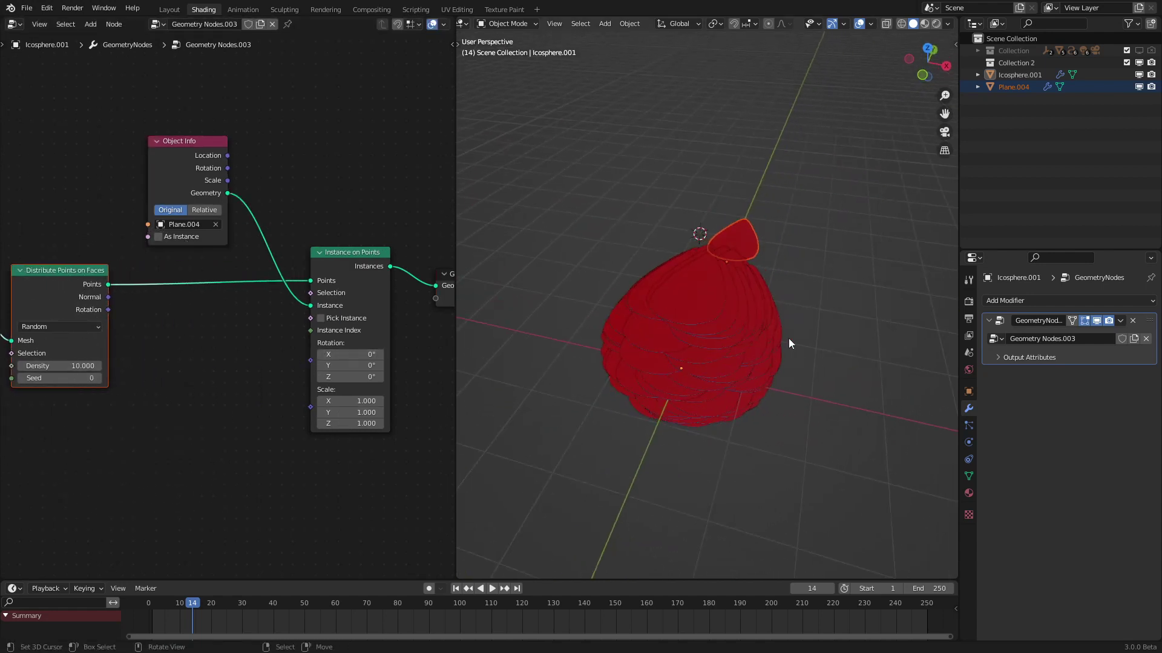
scroll(387, 409, "up", 2)
left_click_drag(387, 437, 345, 454)
middle_click_drag(726, 400, 750, 375)
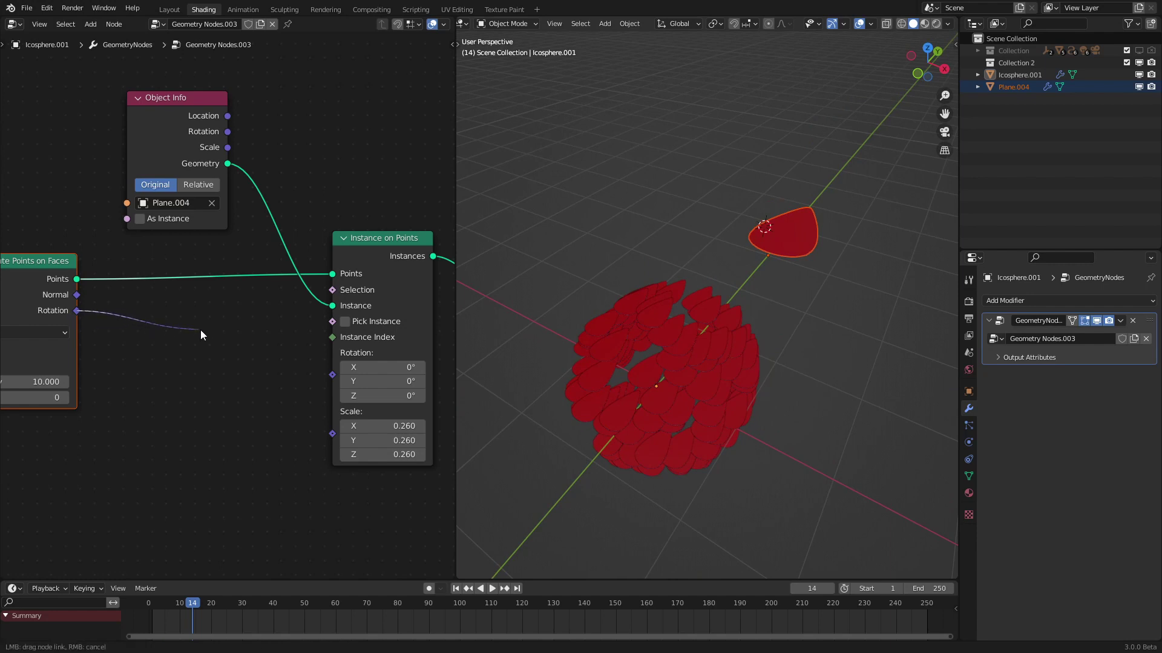
left_click_drag(200, 329, 331, 376)
left_click_drag(331, 373, 332, 373)
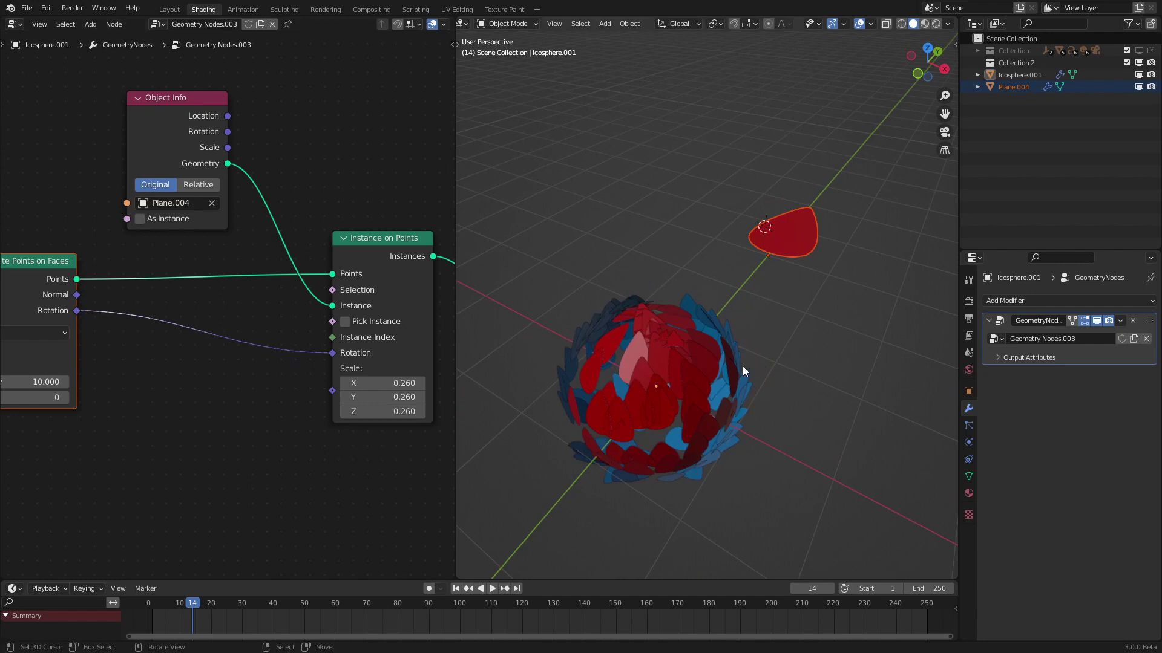
mouse_move(742, 366)
middle_mouse_down()
mouse_move(724, 373)
mouse_move(735, 304)
mouse_move(689, 354)
mouse_move(608, 338)
middle_mouse_up()
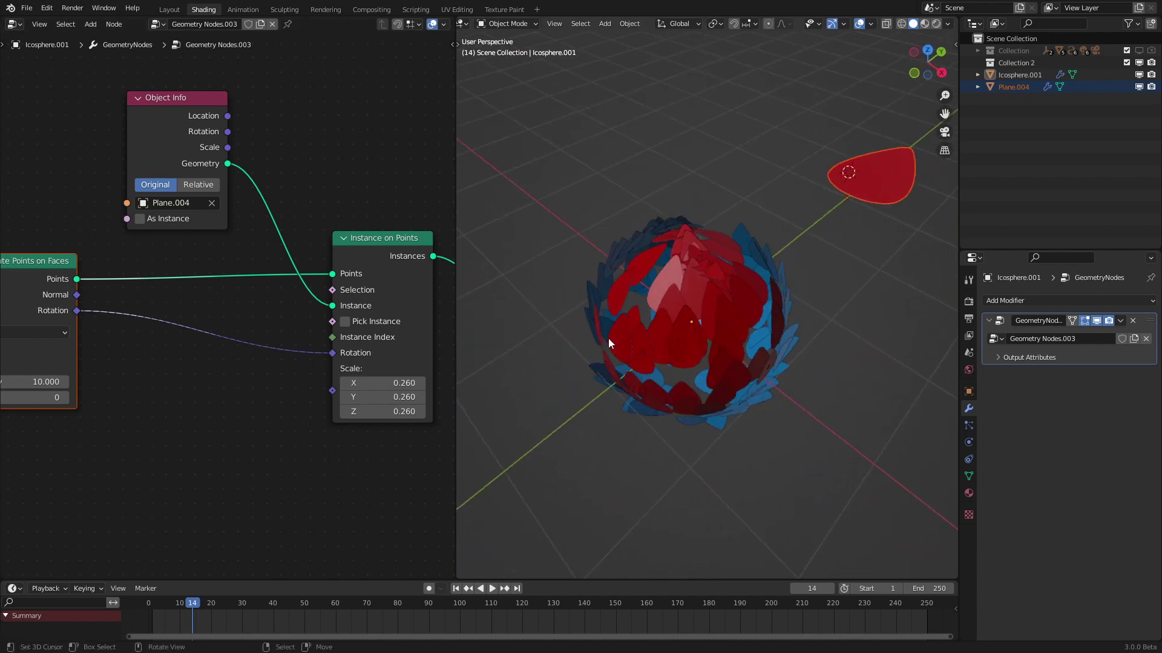
scroll(228, 303, "down", 3)
Step: Move the Distribute, Object Info and Instance on Points nodes lower to make room
key("c")
left_click_drag(161, 301, 214, 287)
key("Escape")
key("g")
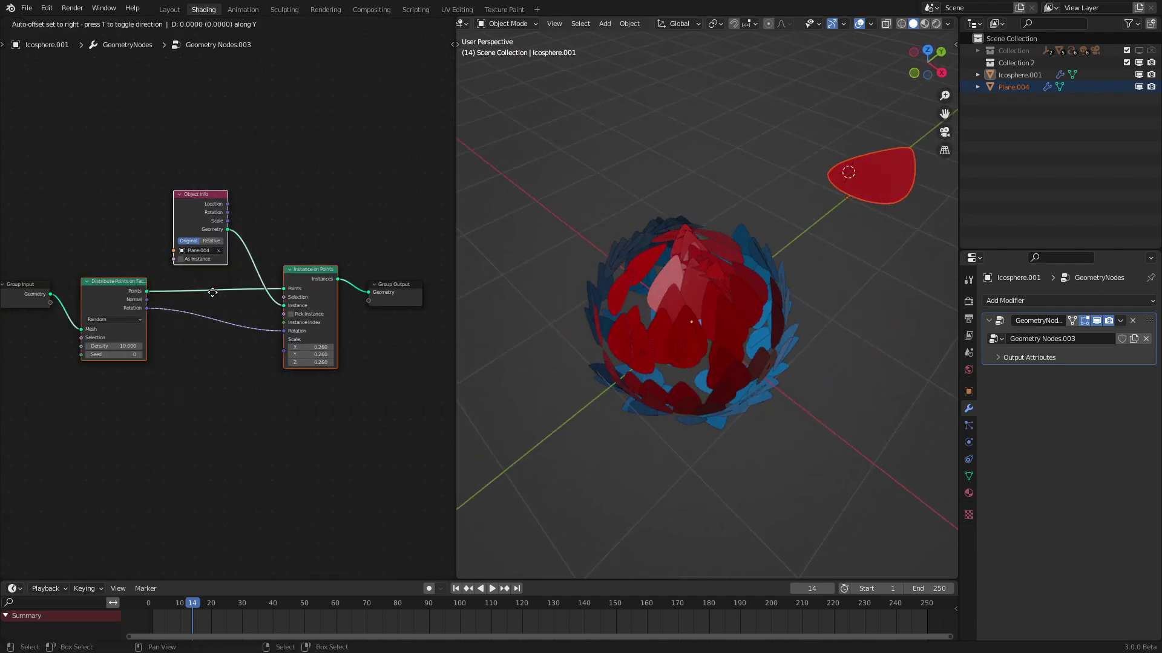
left_click(212, 394)
left_click_drag(201, 304, 209, 363)
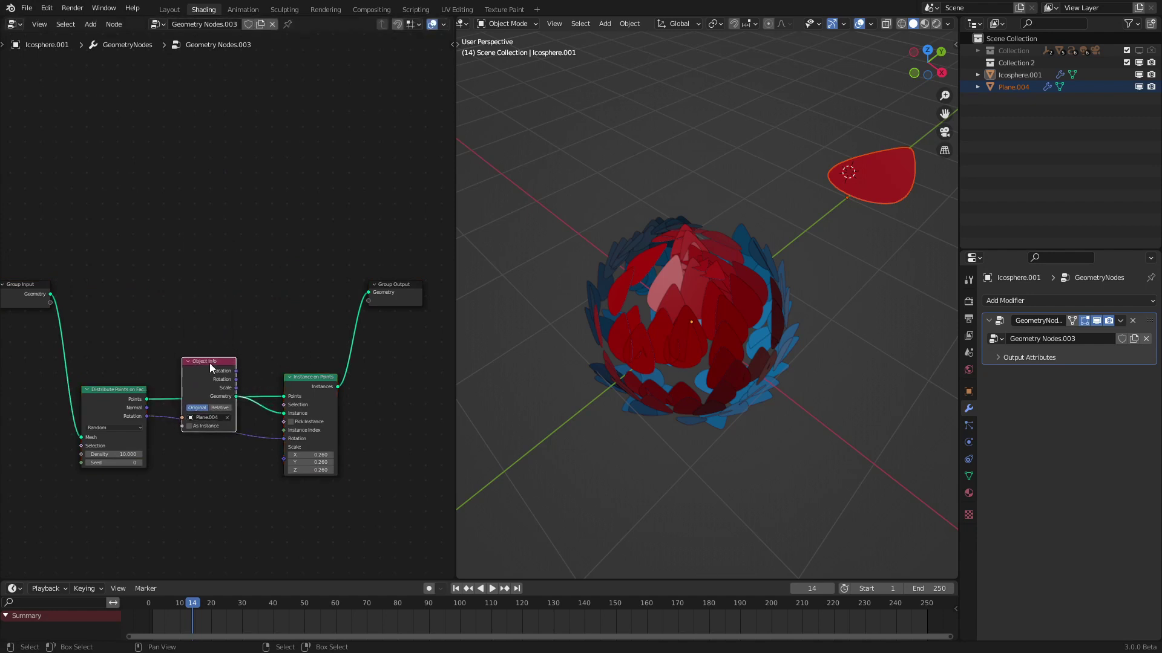
Step: Add a Join Geometry node before Group Output and join the Group Input geometry into it
key("shift+a")
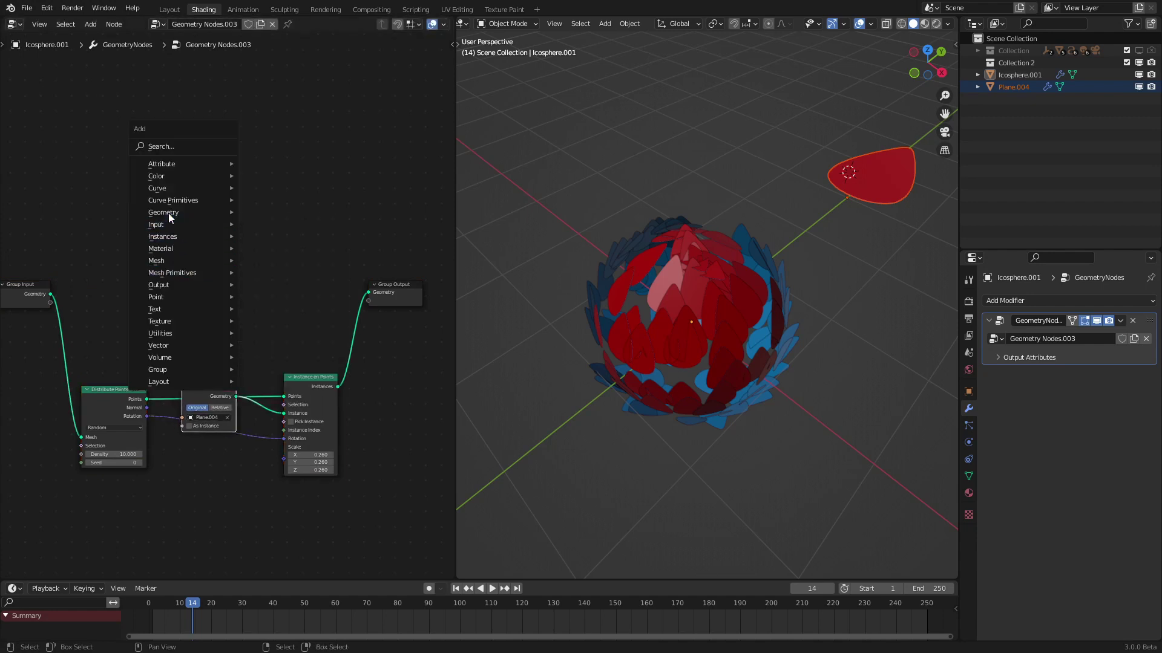
mouse_move(169, 214)
left_click(304, 259)
left_click(335, 290)
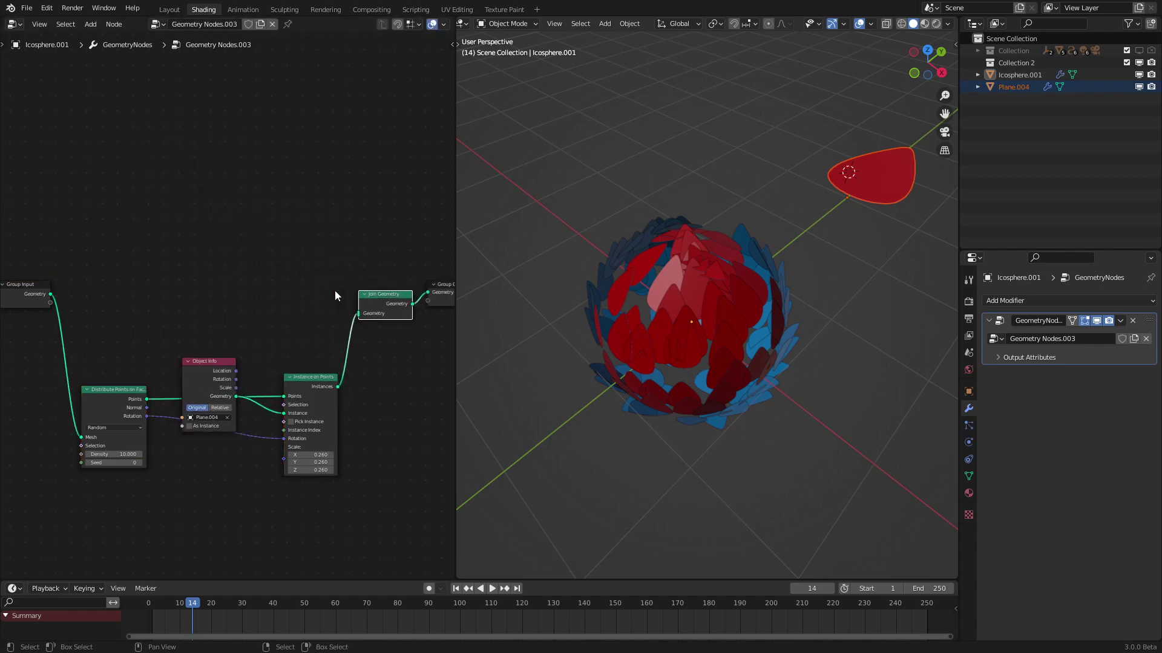
left_click_drag(49, 294, 222, 300)
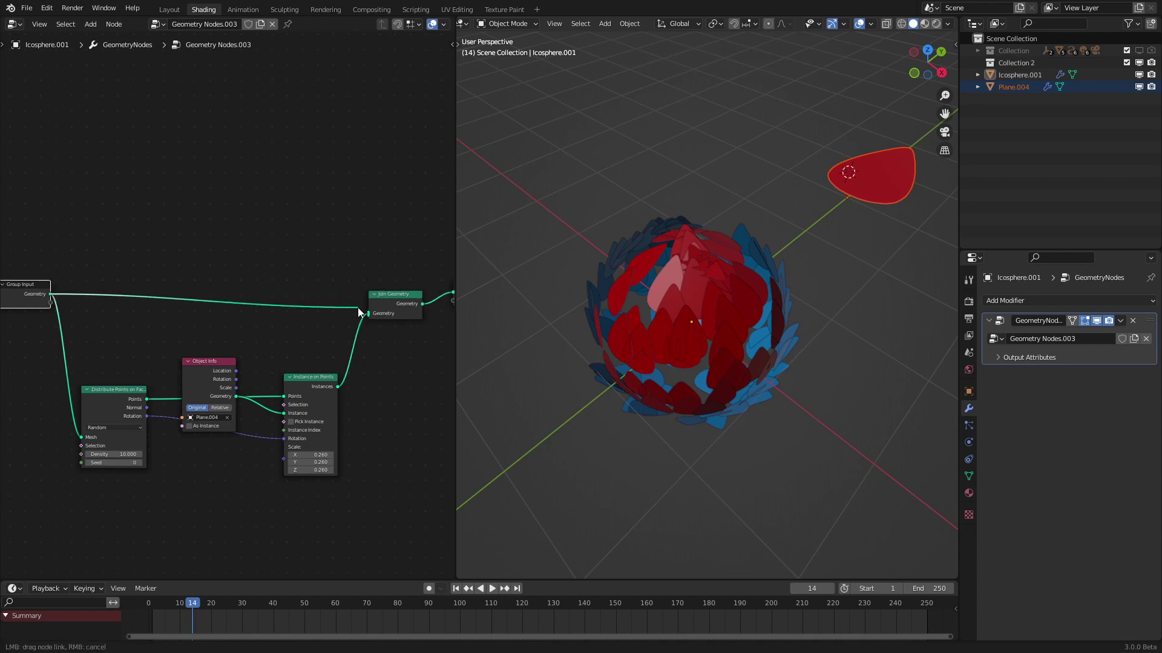
left_click_drag(358, 307, 367, 311)
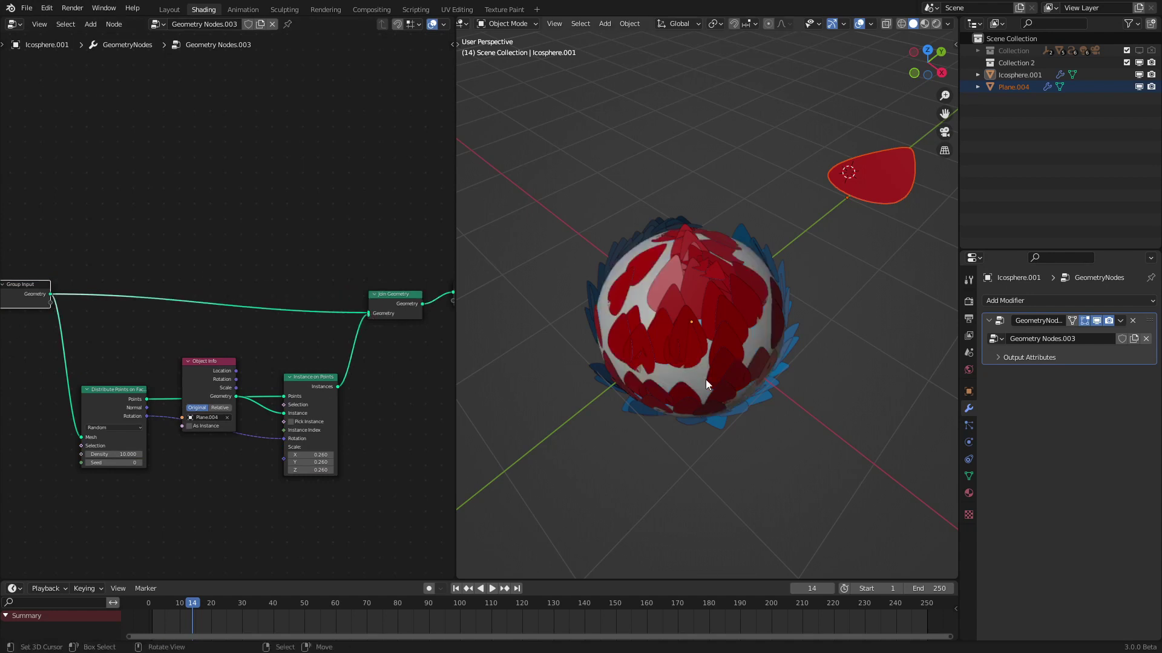
Step: Raise the Distribute Points on Faces density so the teardrops cover the sphere more densely
mouse_move(705, 379)
middle_mouse_down()
mouse_move(759, 358)
mouse_move(772, 268)
mouse_move(663, 349)
mouse_move(723, 372)
mouse_move(695, 376)
middle_mouse_up()
scroll(181, 393, "up", 2)
middle_click_drag(127, 404, 209, 359)
scroll(210, 358, "up", 2)
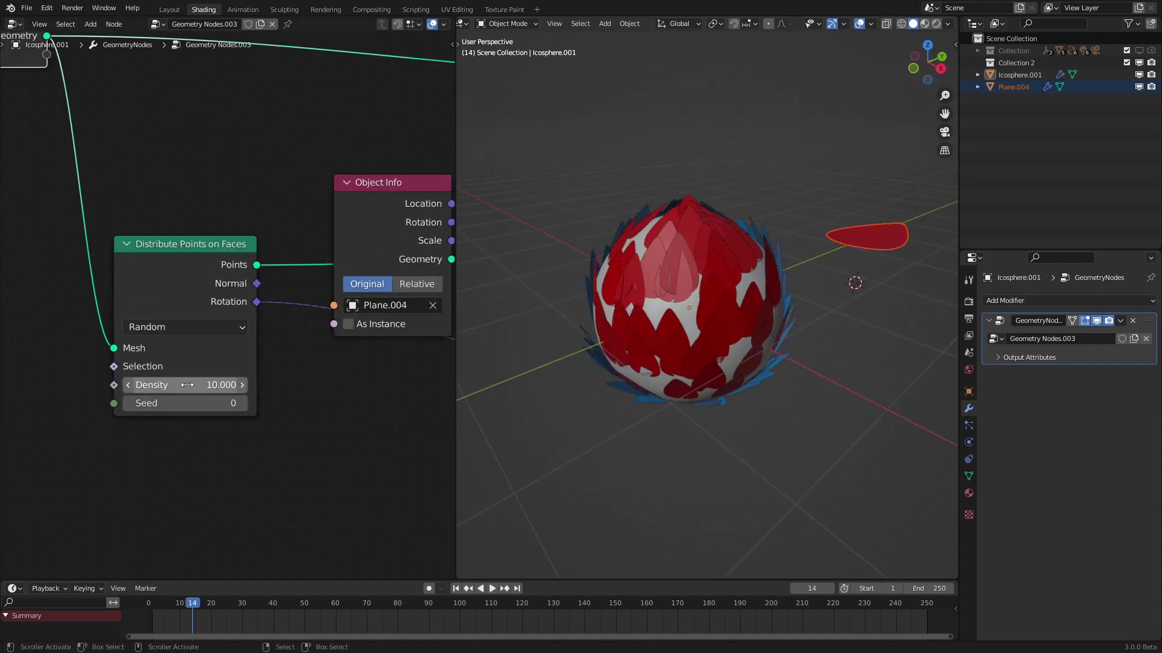
left_click_drag(181, 385, 239, 385)
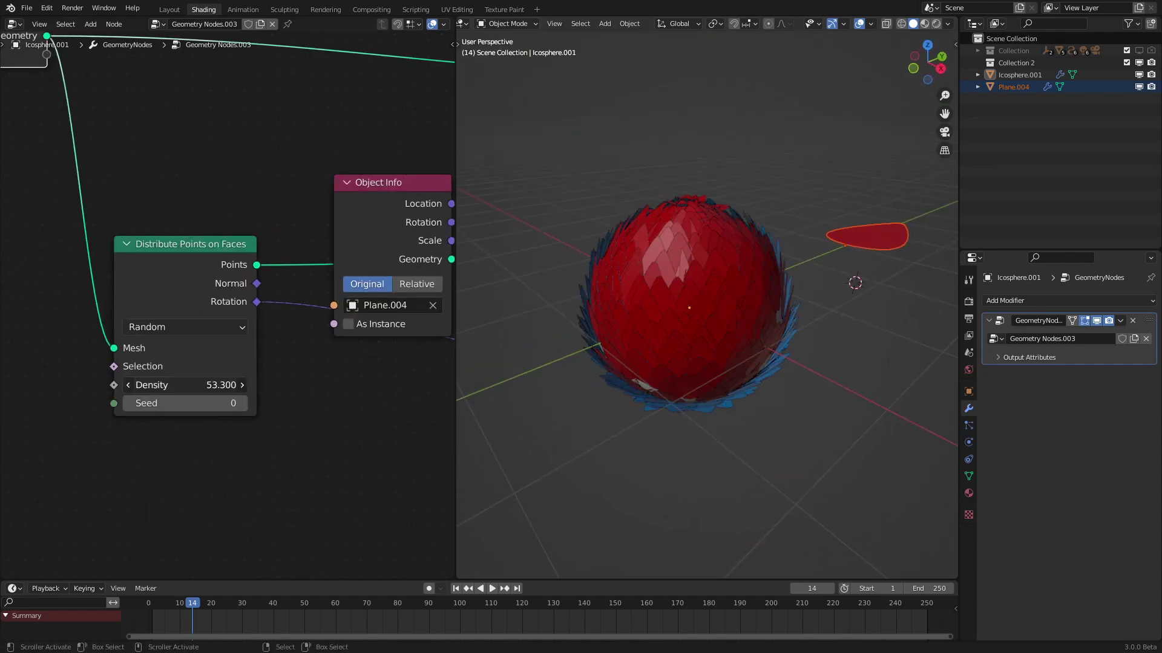
Step: Spread out the Distribute Points on Faces and Instance on Points nodes to clear the rotation link
middle_click_drag(630, 317, 655, 419)
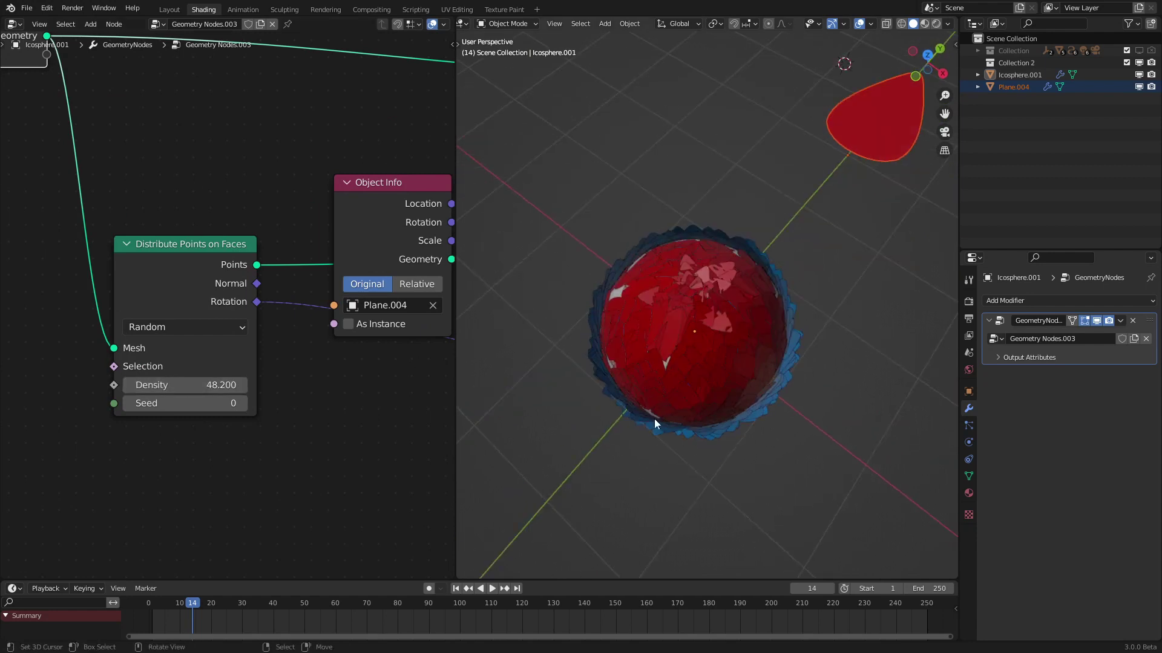
scroll(226, 304, "down", 3)
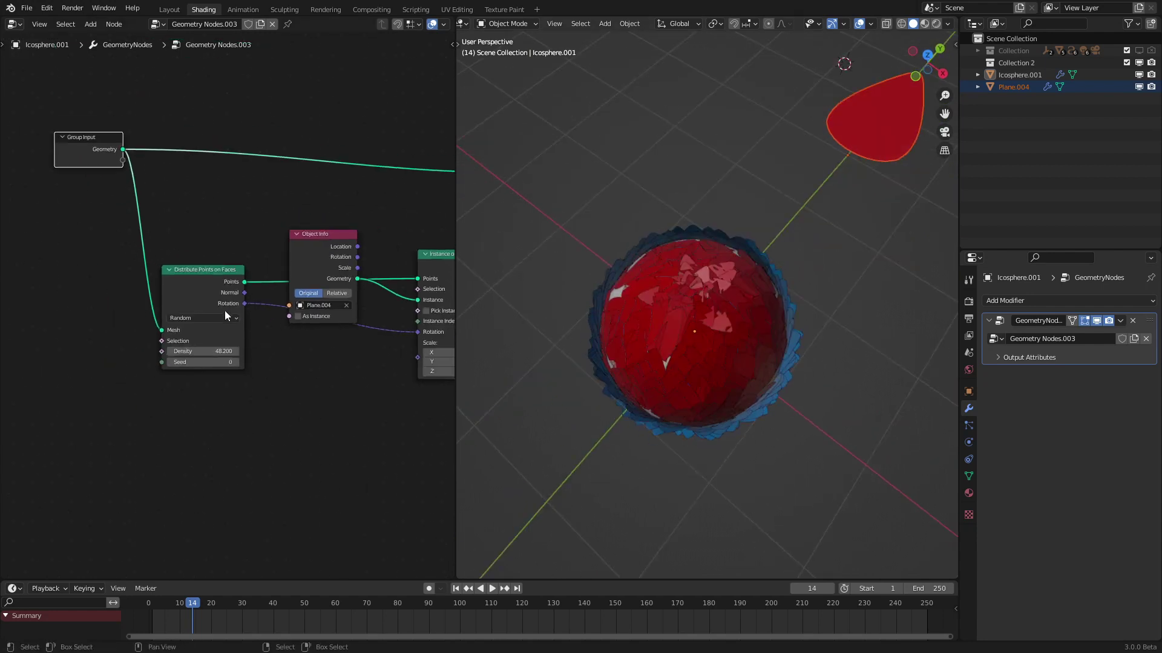
left_click_drag(205, 270, 193, 310)
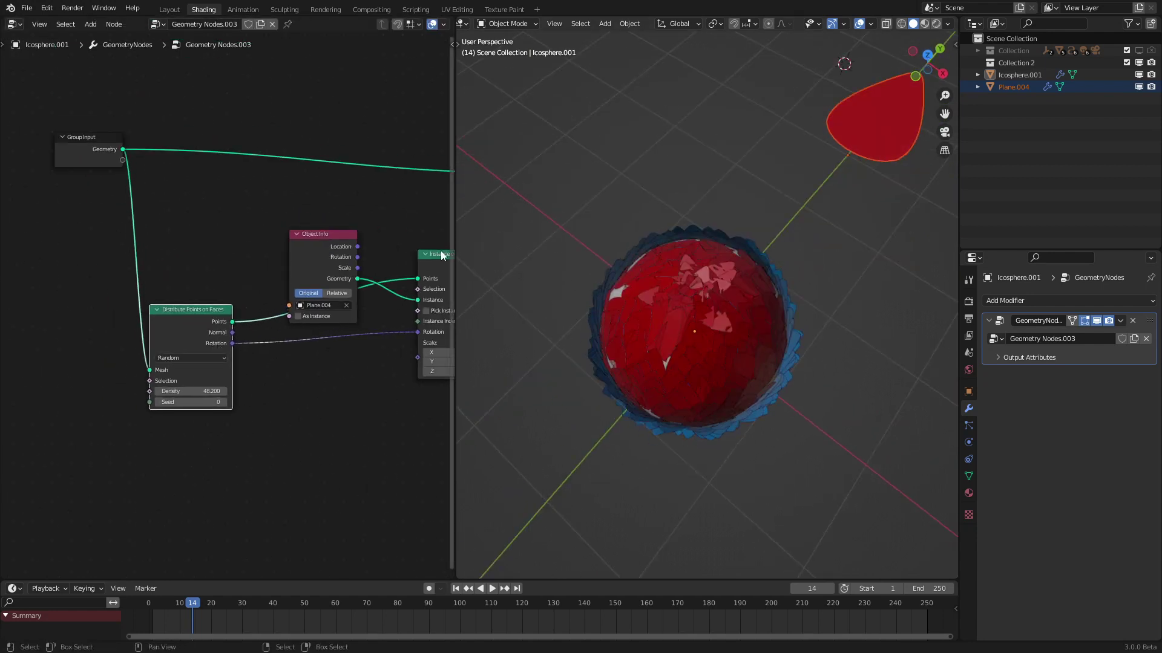
left_click_drag(440, 254, 436, 291)
Step: Insert a Local-space Rotate Euler node into the rotation link, leaving its angles at 0°
key("shift+a")
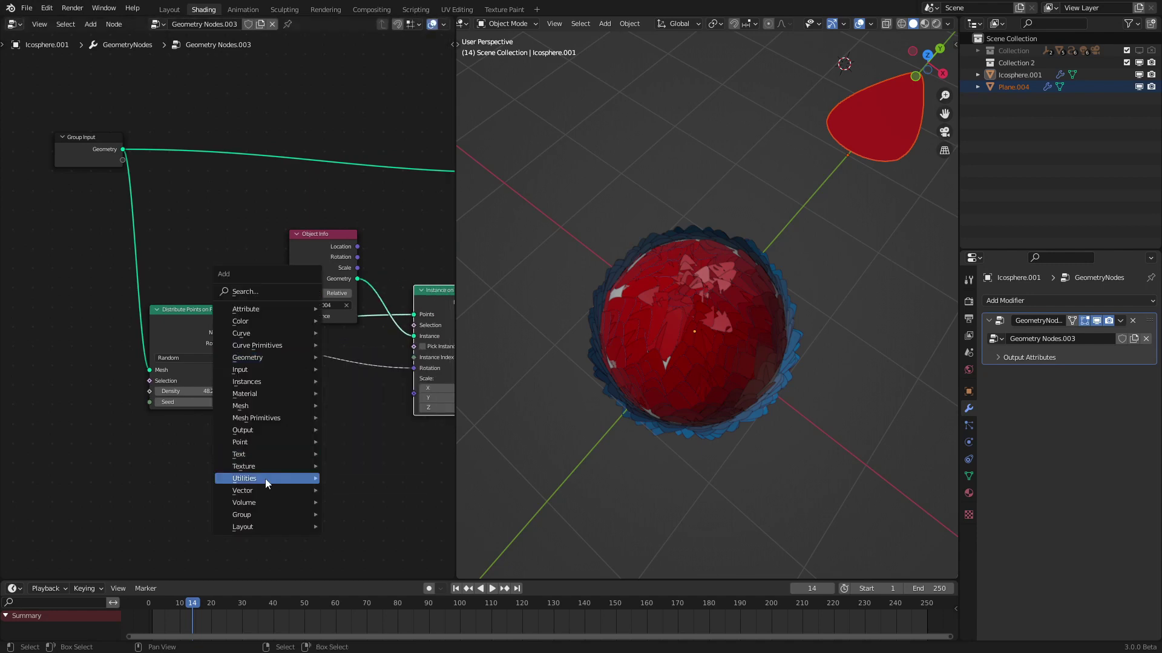
mouse_move(267, 479)
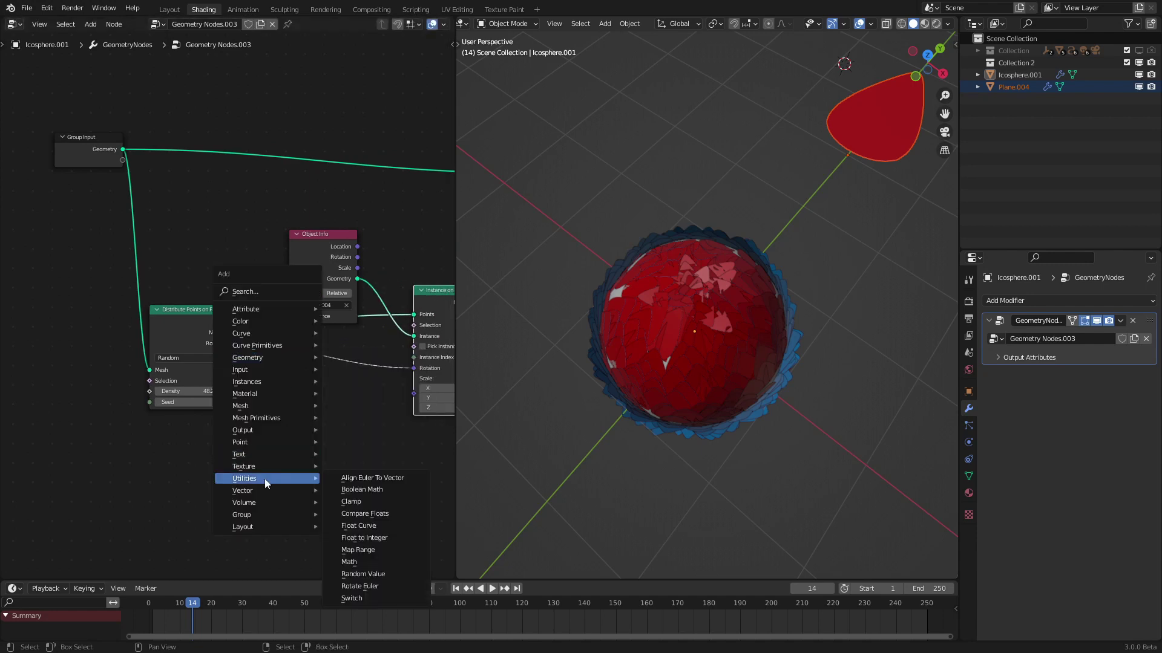
left_click(366, 587)
left_click(381, 462)
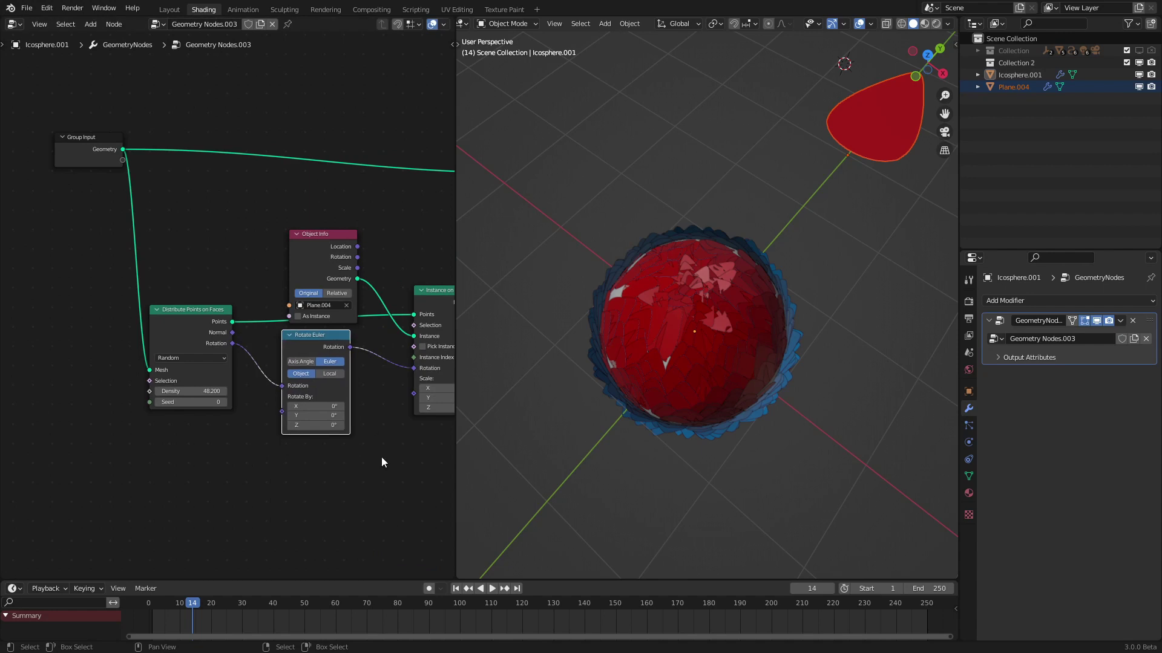
scroll(382, 458, "up", 2)
left_click(381, 403)
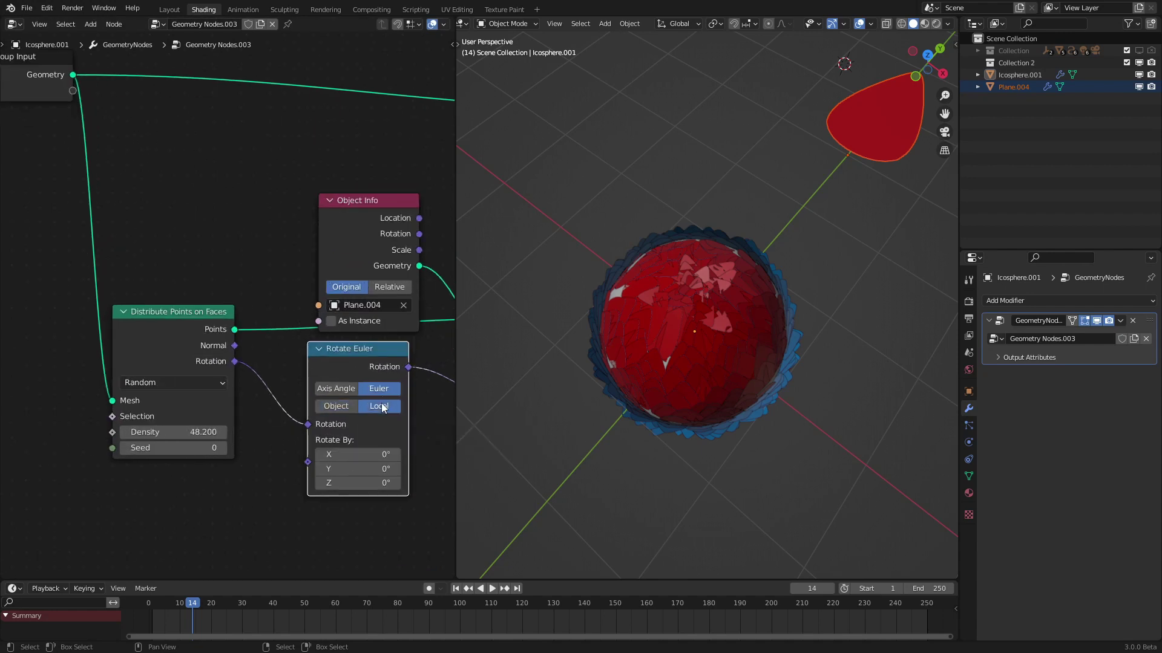
left_click_drag(345, 449, 480, 449)
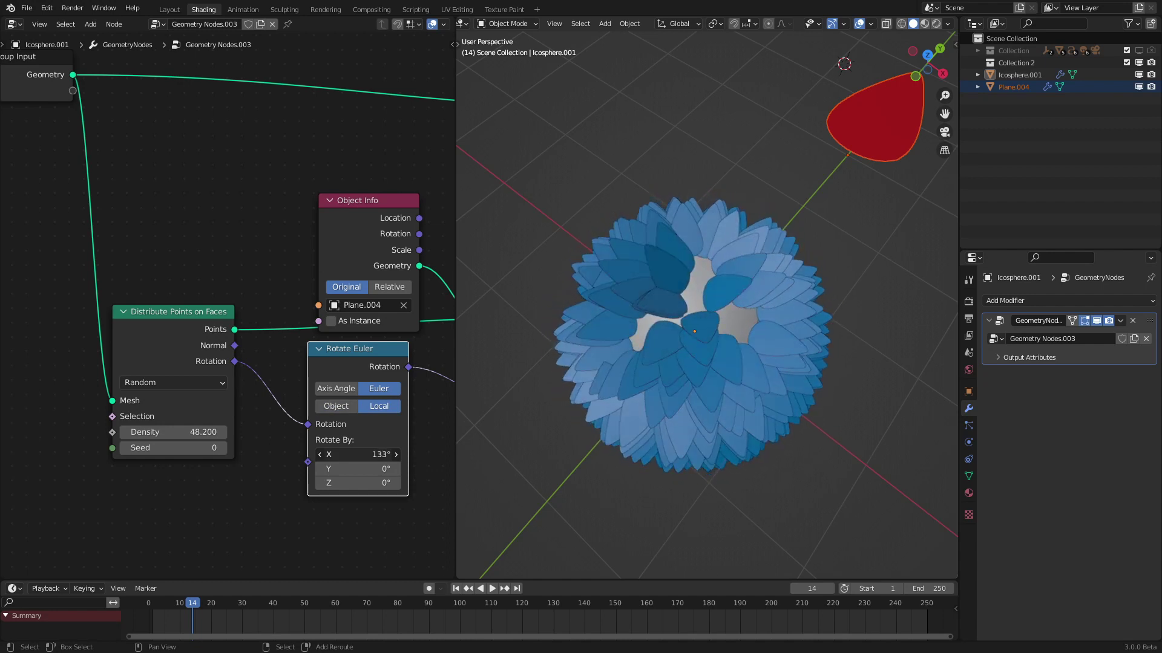
key("Escape")
middle_click_drag(635, 454, 614, 405)
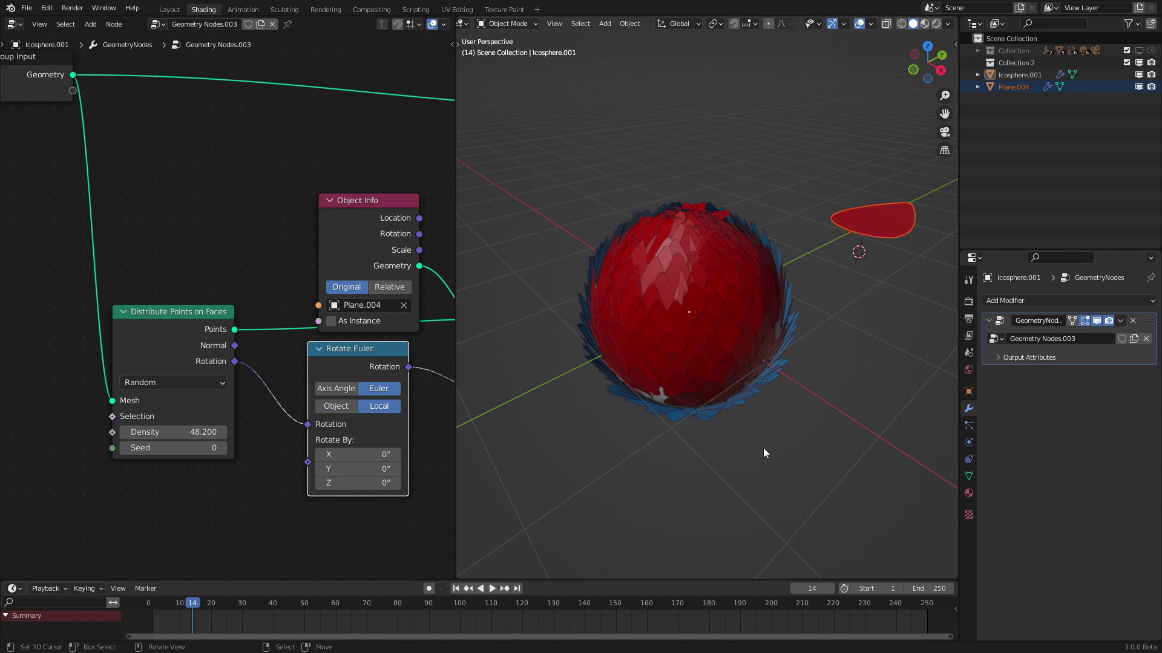
Step: Add an Empty, reset it to the world origin, then move it to a new position
key("shift+a")
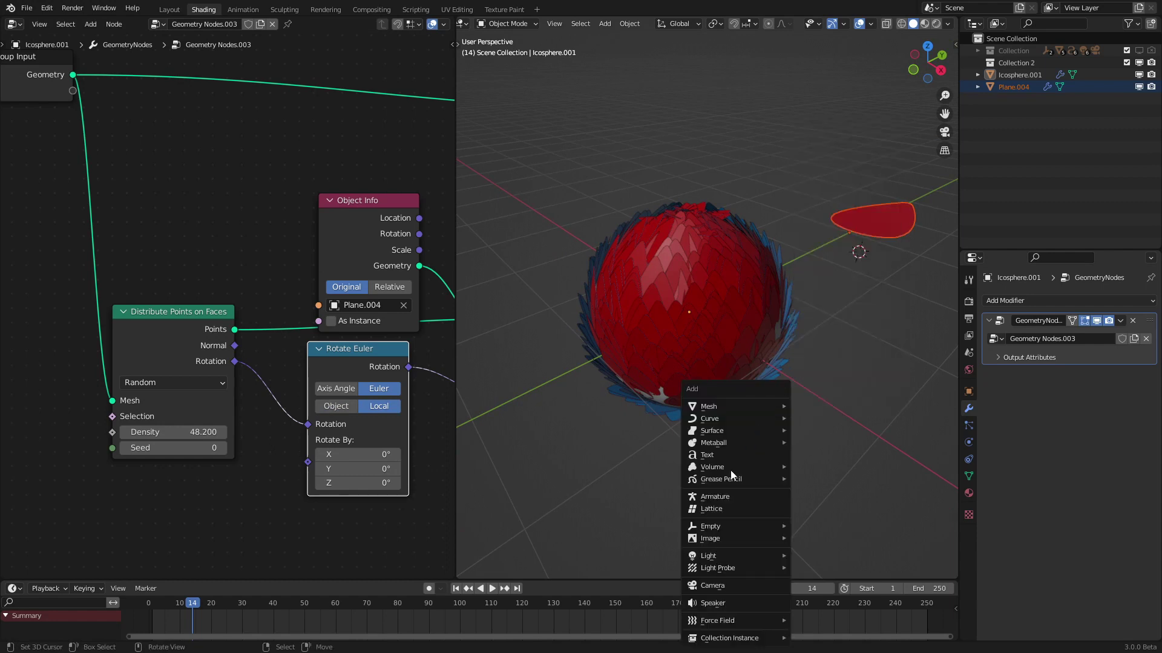
mouse_move(726, 525)
left_click(847, 524)
key("alt+g")
key("g")
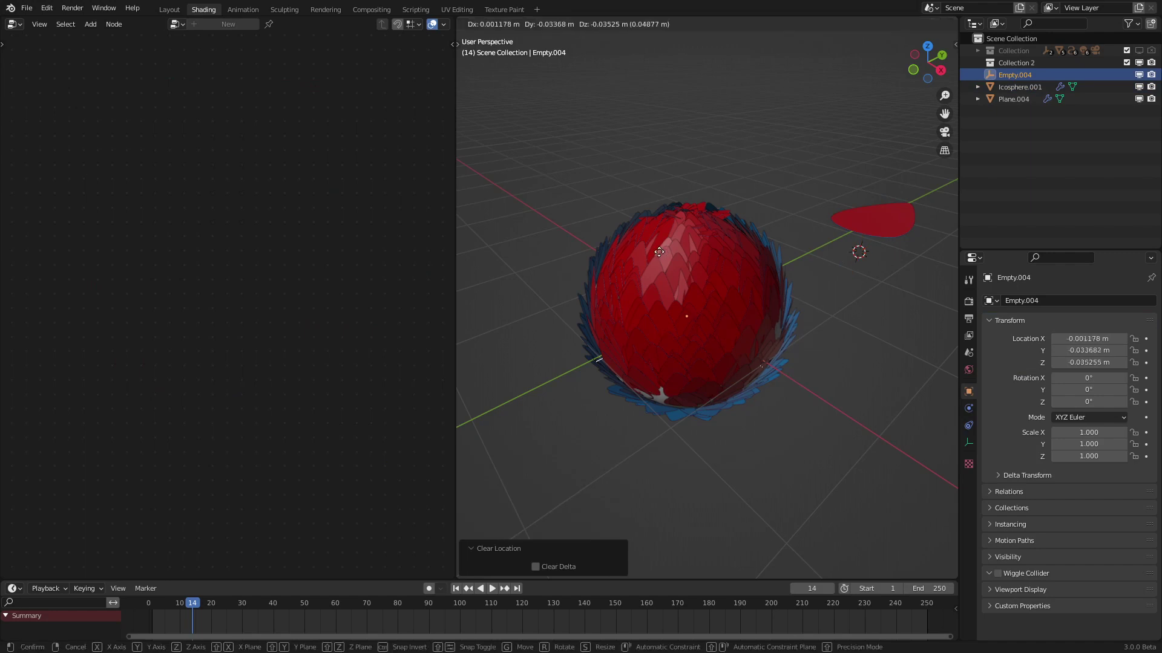
left_click(482, 321)
Step: Drop Empty.004 into Icosphere.001's node tree as an Object Info node
left_click(696, 299)
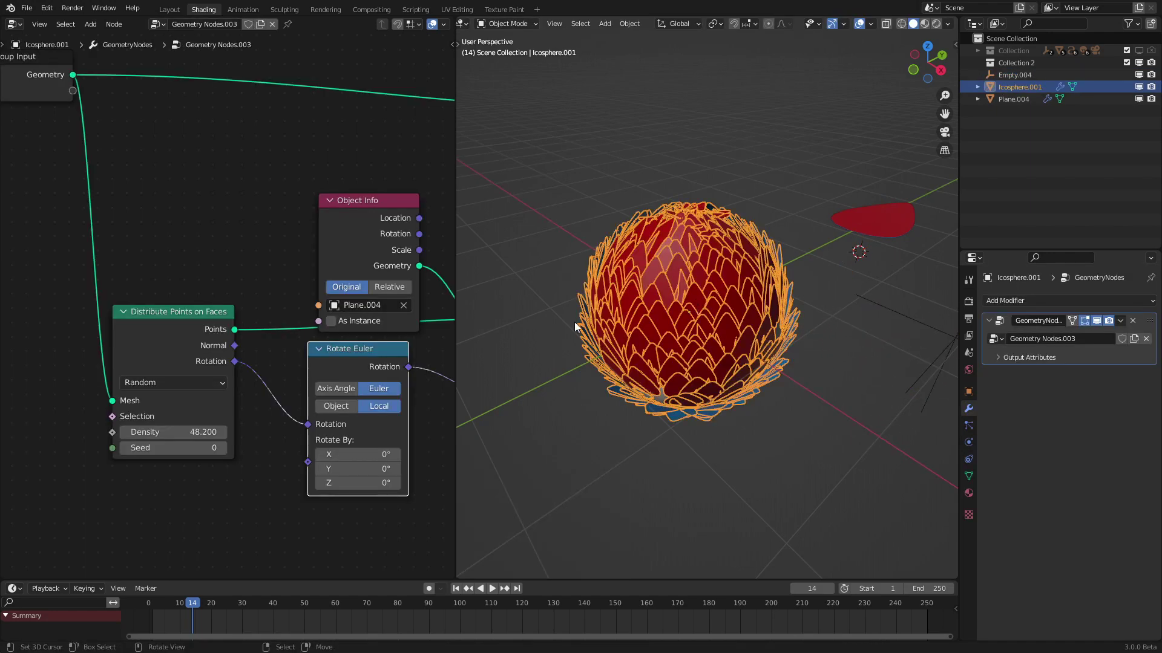
scroll(575, 322, "down", 3)
left_click_drag(1016, 75, 97, 495)
scroll(96, 495, "down", 2)
middle_click_drag(97, 495, 299, 267)
left_click_drag(299, 267, 170, 338)
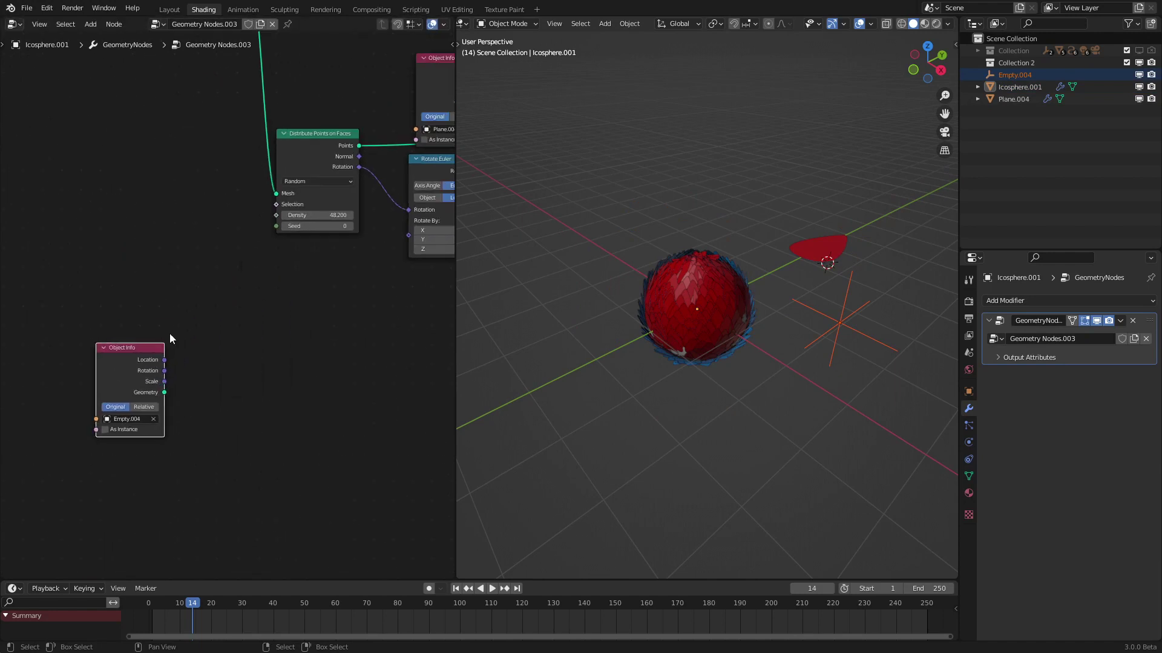
scroll(171, 339, "up", 2)
Step: Add a Position node and a Vector Math node set to Distance
key("shift+a")
left_click(174, 333)
type("po")
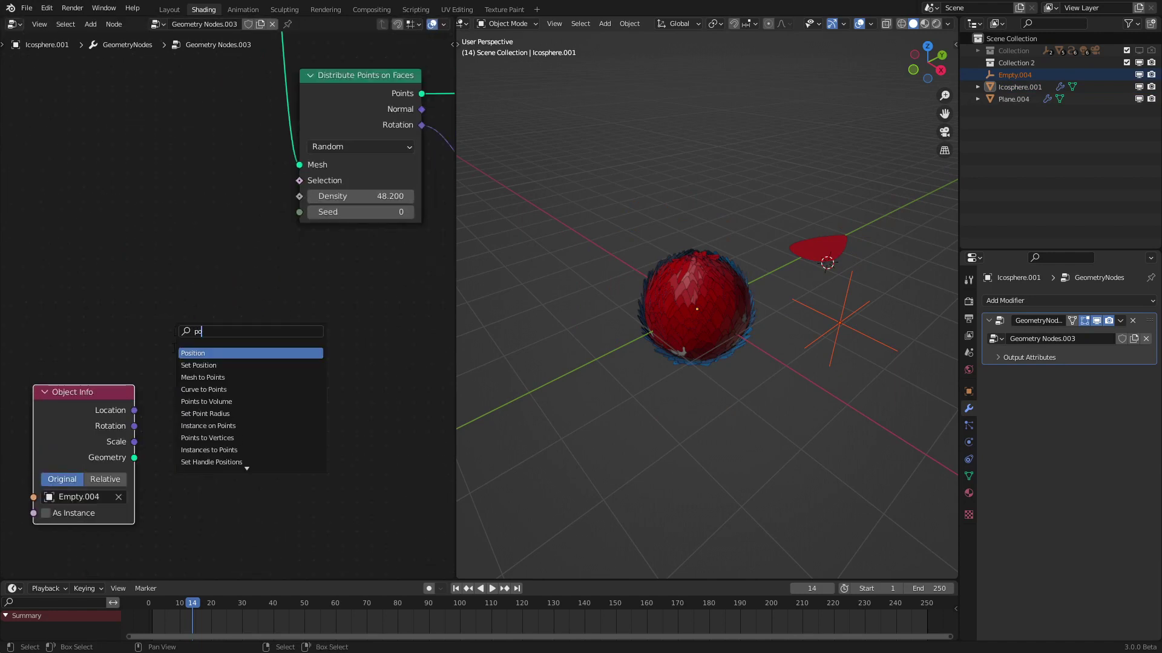
key("Return")
left_click(41, 334)
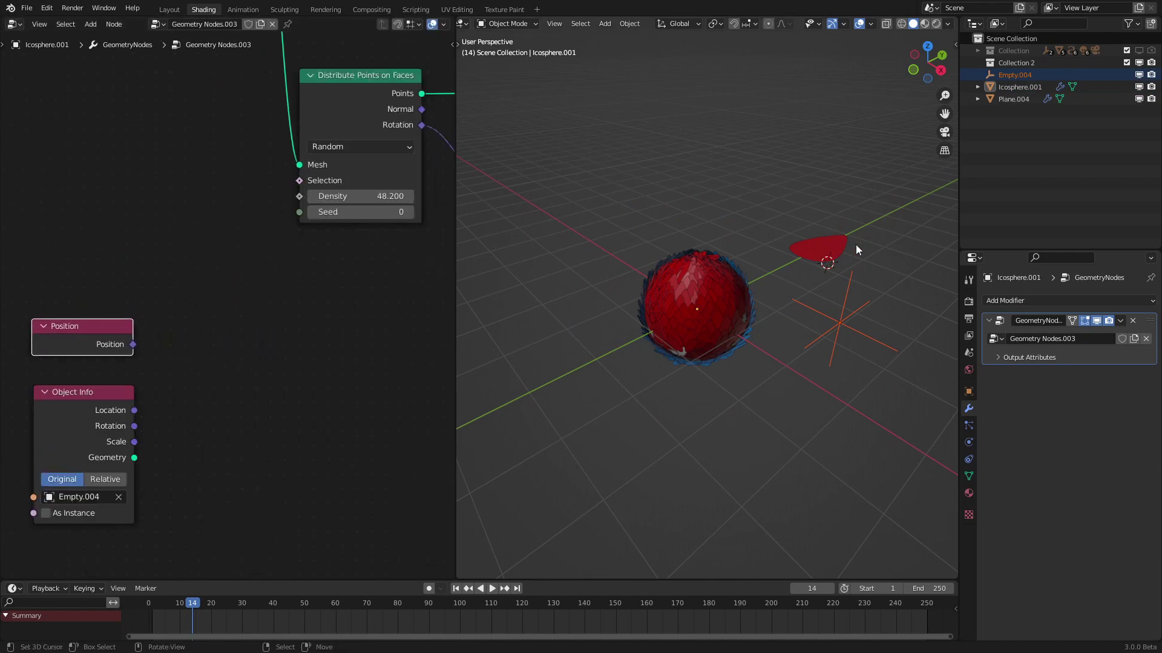
key("q")
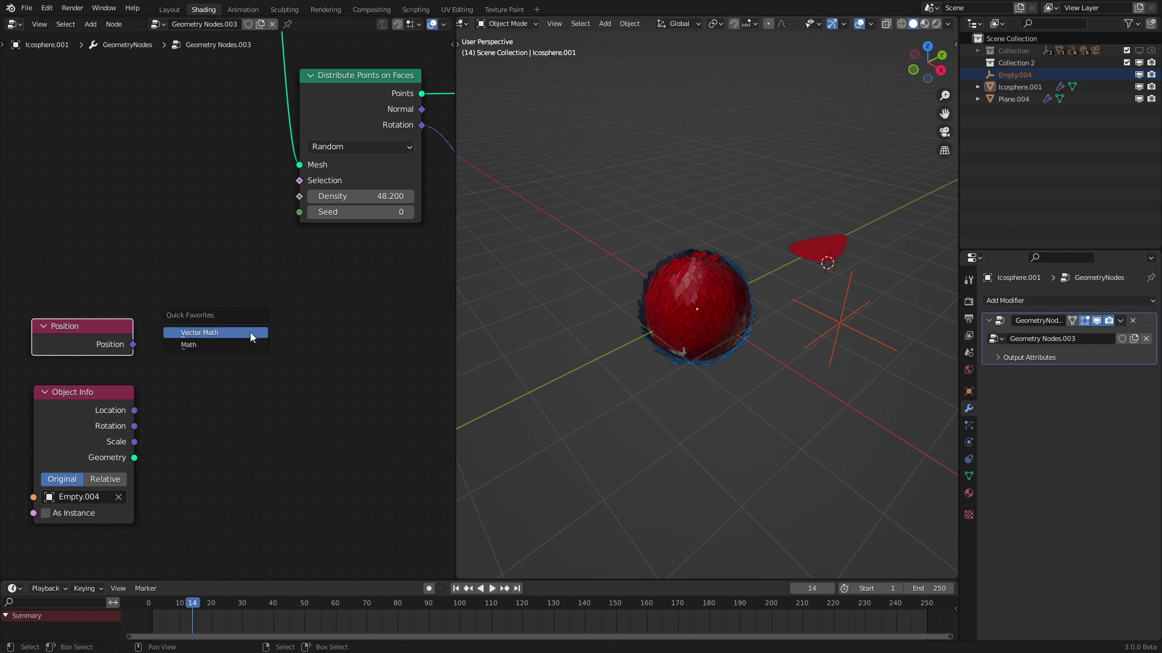
left_click(215, 333)
left_click(251, 337)
left_click(228, 345)
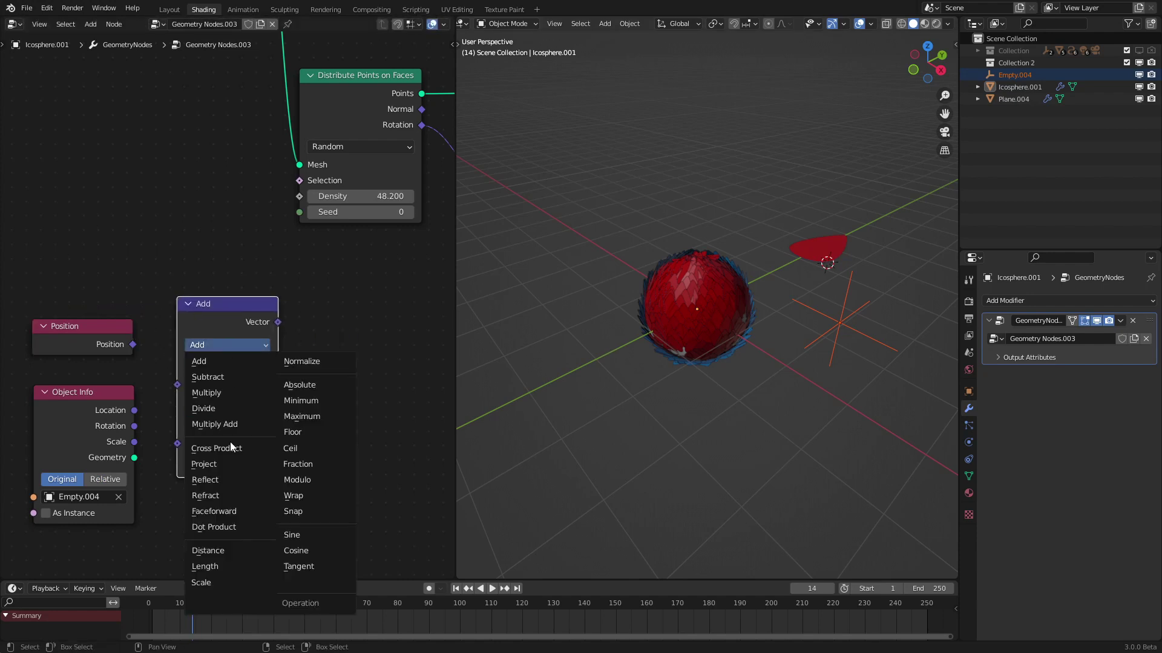
left_click(208, 551)
Step: Connect the Empty's Location and the Position output into the Distance node
left_click_drag(175, 442, 175, 442)
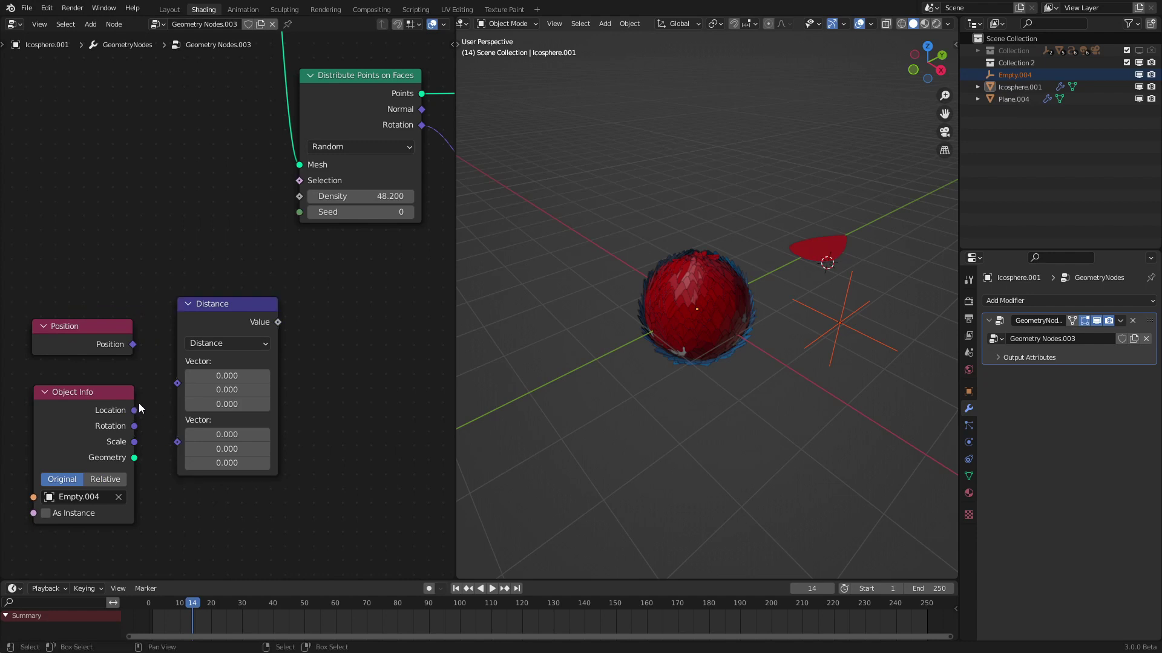
left_click_drag(135, 410, 176, 420)
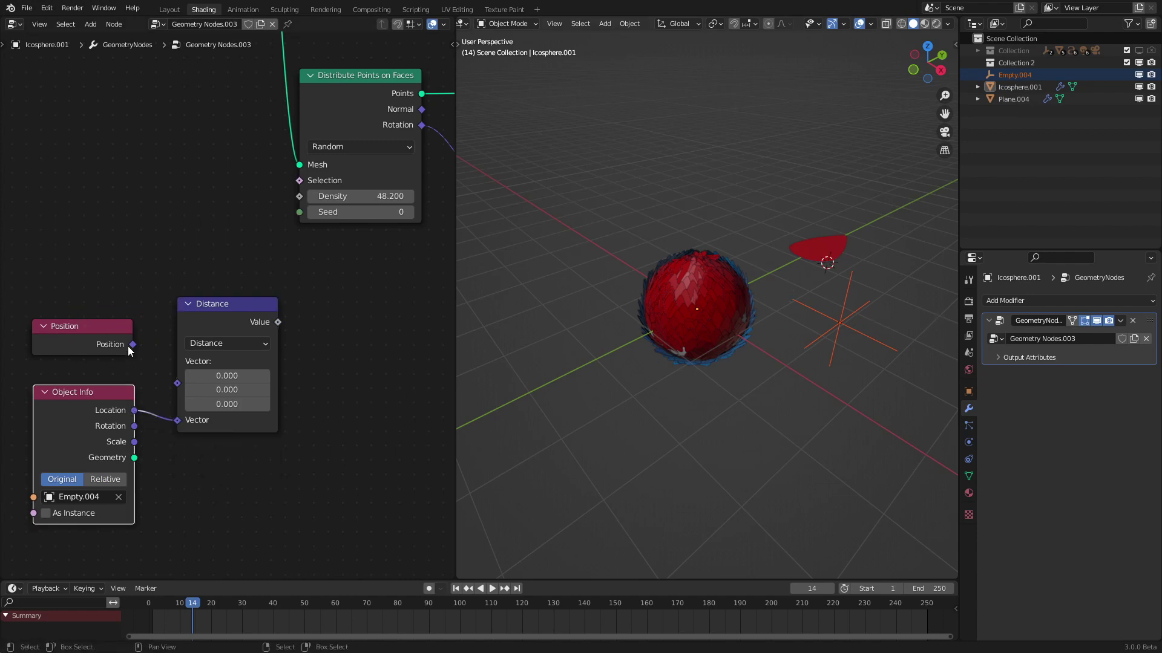
left_click_drag(132, 344, 176, 383)
scroll(229, 361, "down", 2)
Step: Add Combine XYZ, feed Distance into X, and route its Vector into Rotate Euler's Rotate By
scroll(276, 341, "up", 1)
key("shift+a")
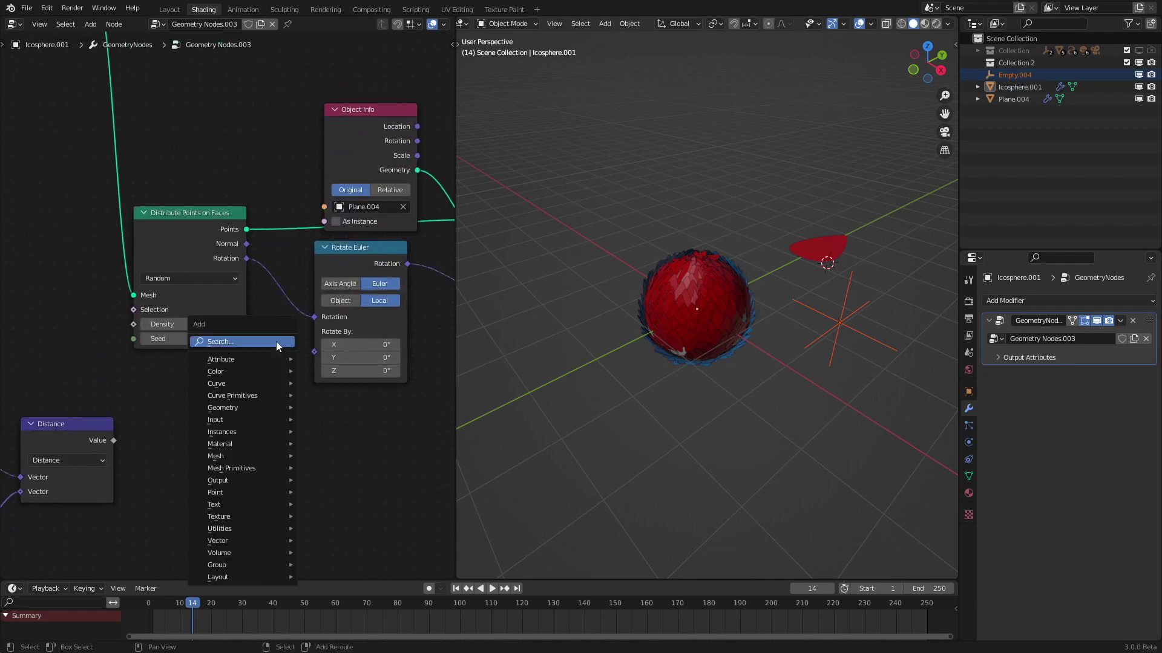
mouse_move(242, 538)
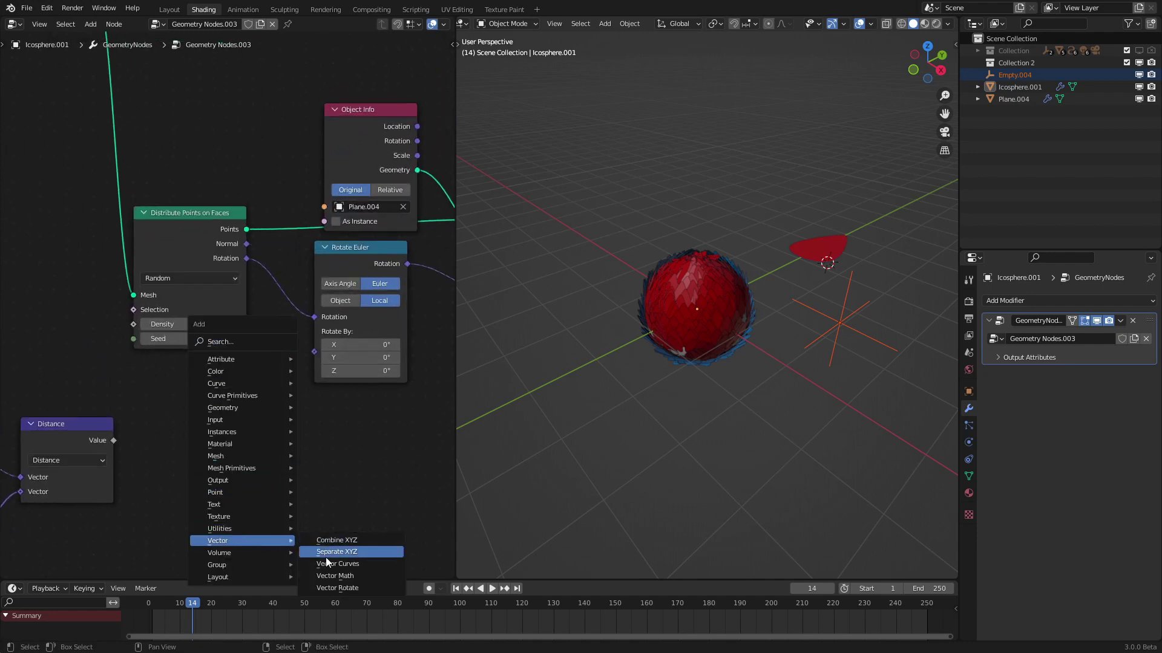
left_click(335, 540)
left_click(125, 432)
left_click_drag(115, 440, 139, 444)
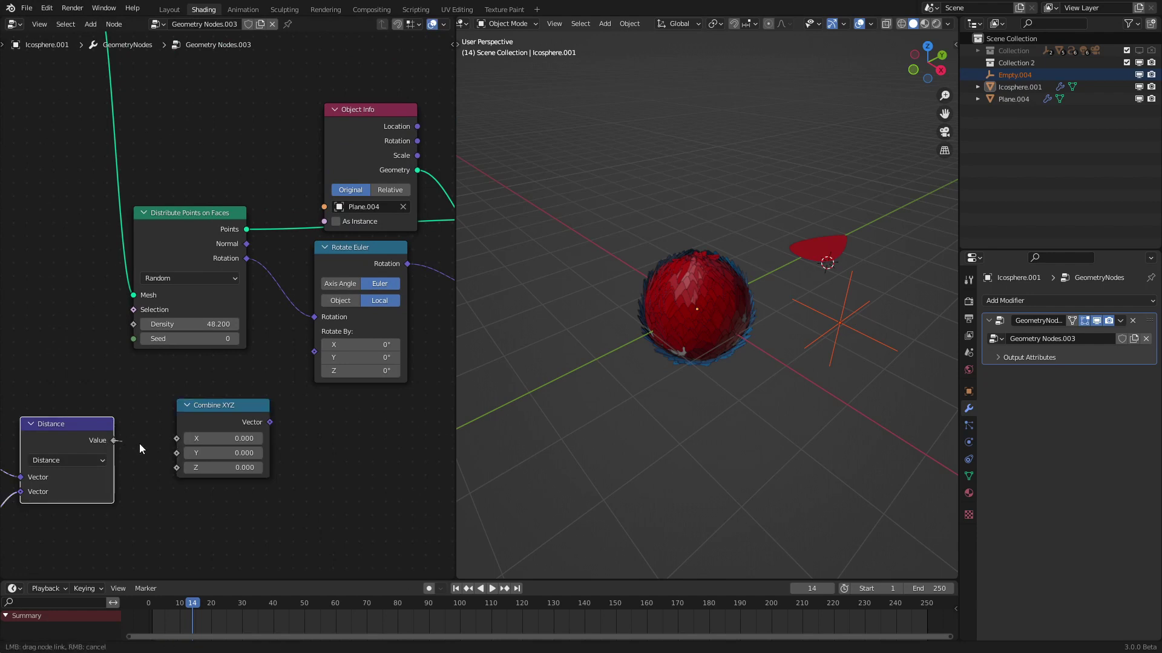
left_click_drag(266, 421, 314, 351)
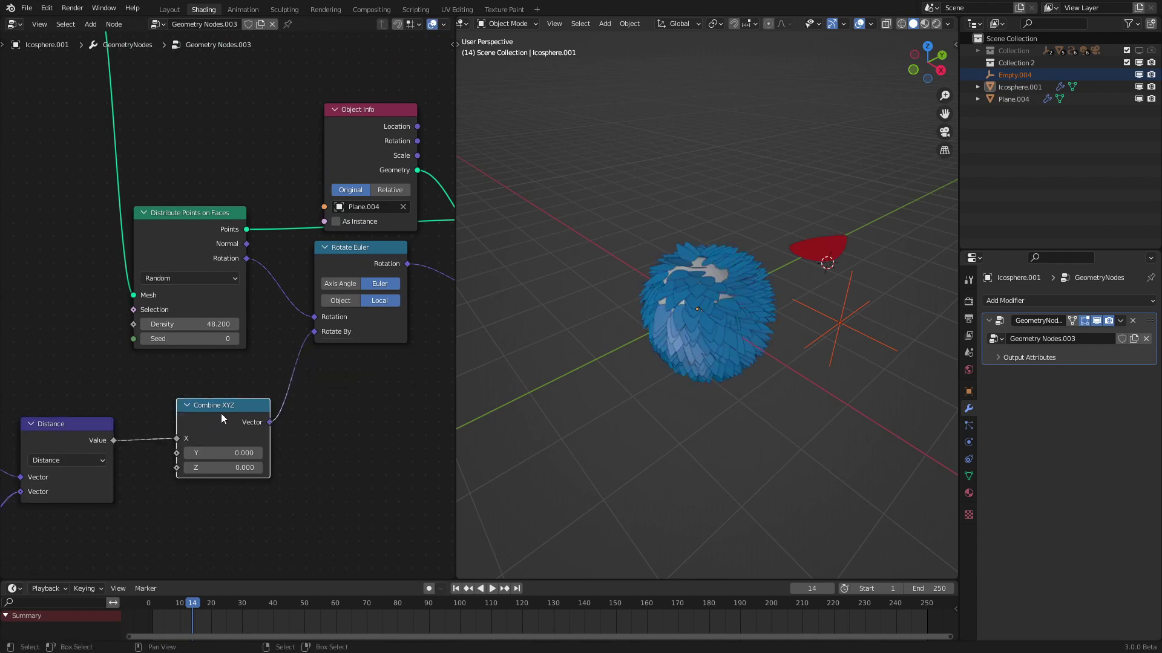
left_click_drag(220, 413, 351, 385)
Step: Grab the Empty to test the tilt, leave it in place, and reselect the icosphere
left_click(811, 343)
key("g")
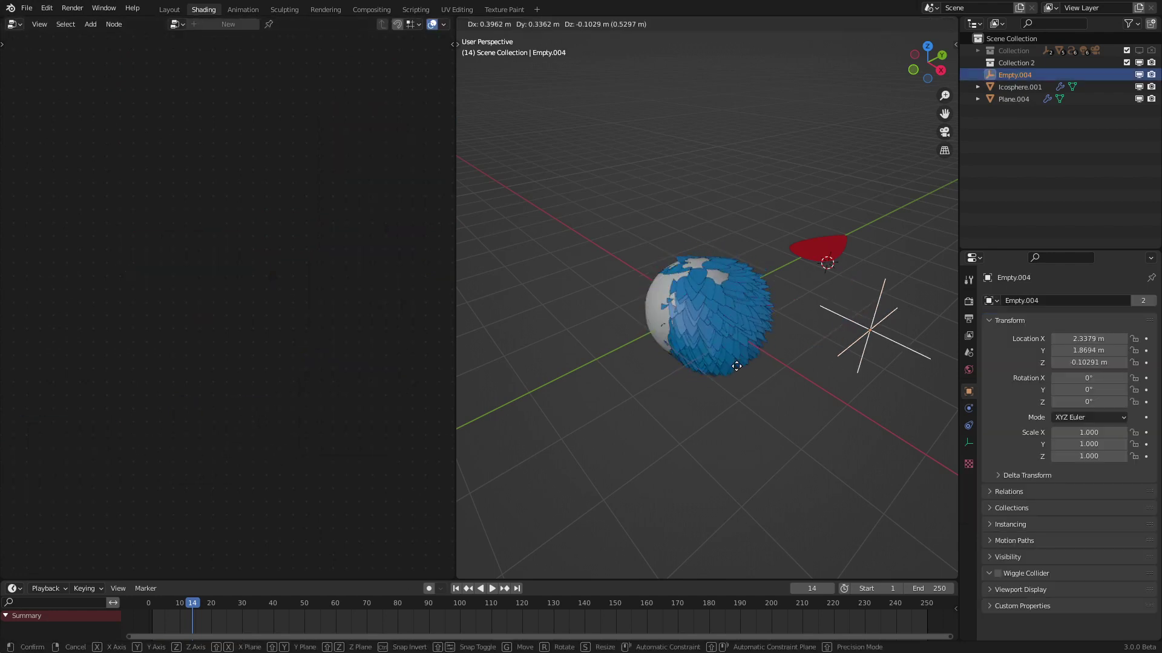
left_click(715, 336)
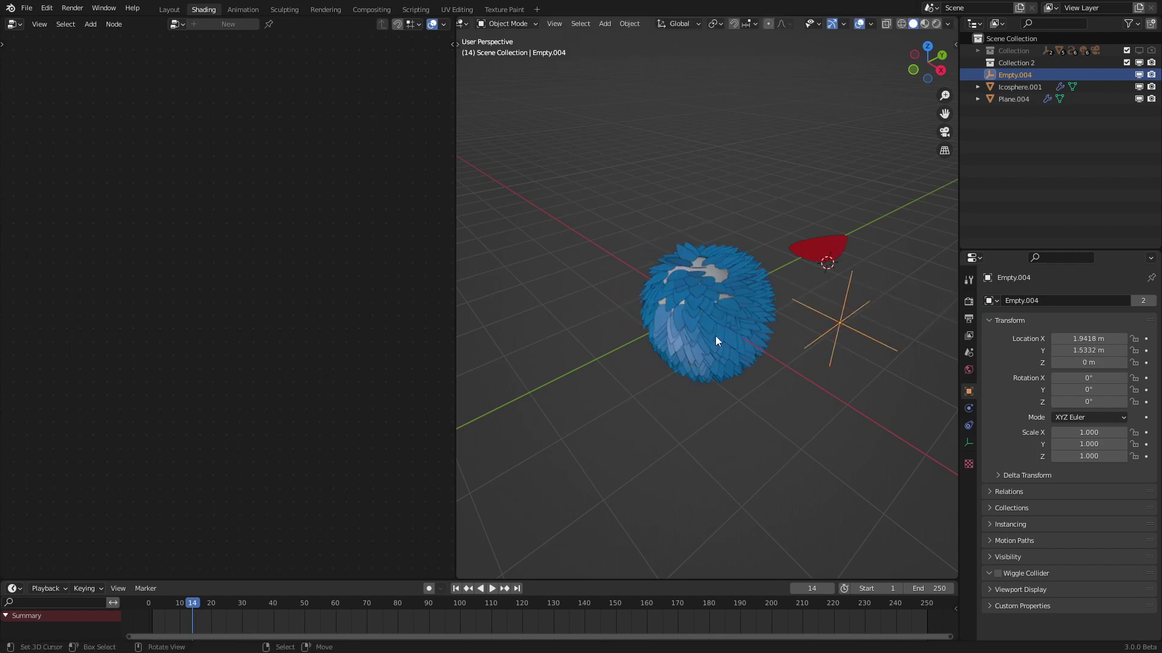
left_click(715, 336)
Step: Insert a Map Range node between Distance and Combine XYZ, using Smoother Step interpolation
middle_click_drag(111, 383, 138, 236)
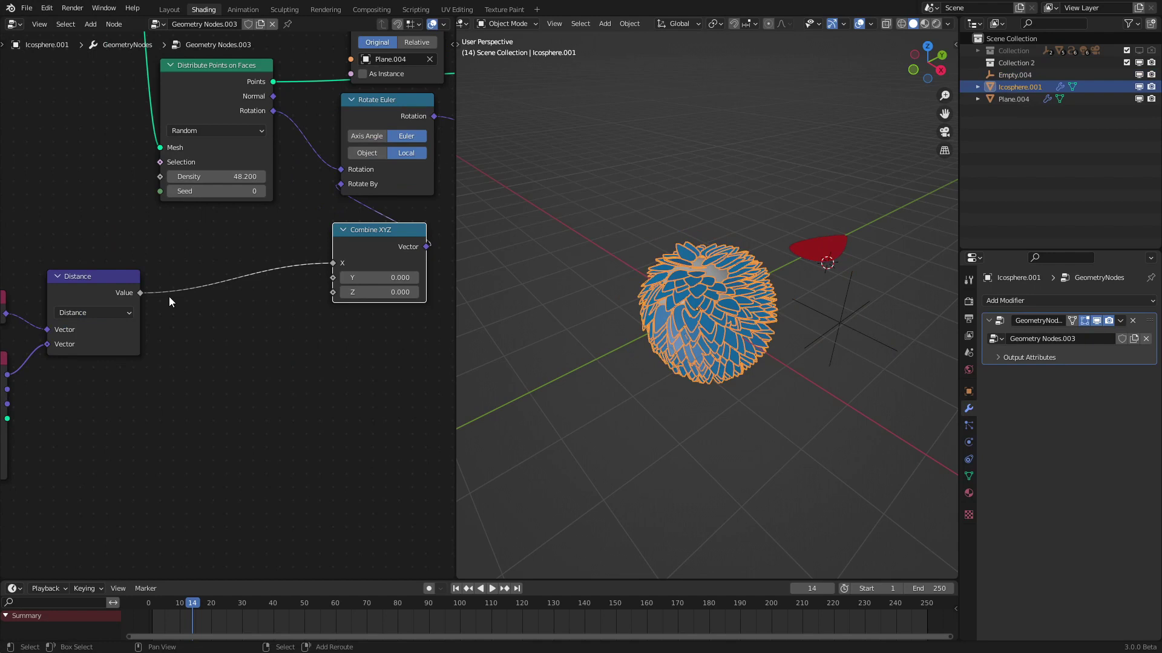
key("shift+a")
mouse_move(114, 283)
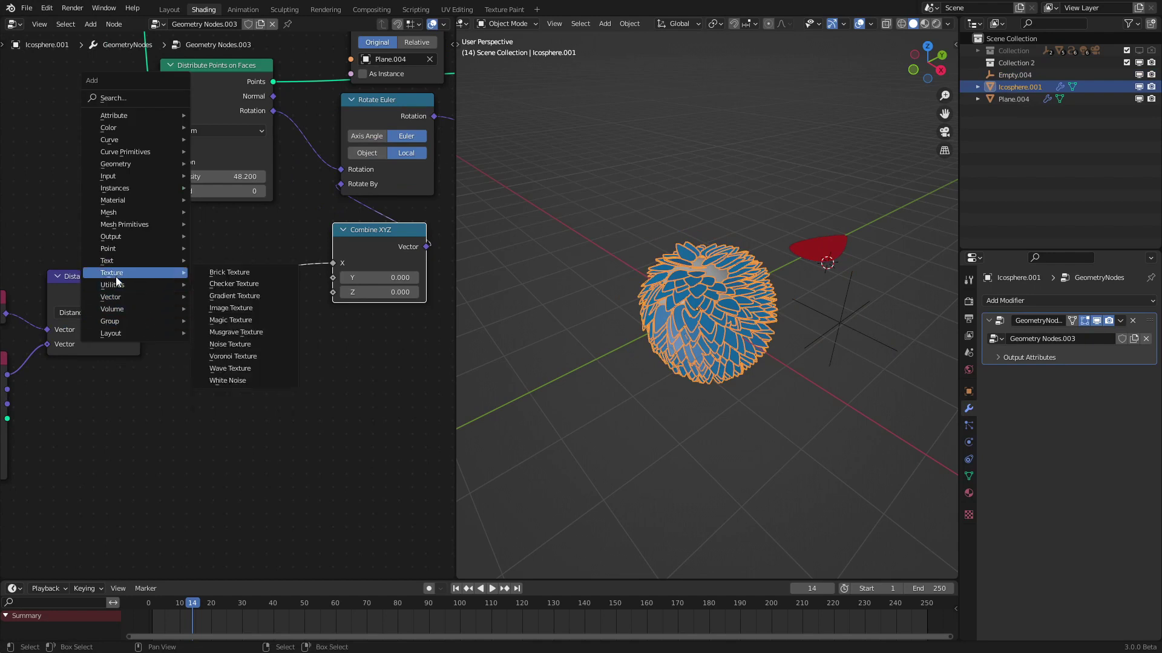
left_click(226, 356)
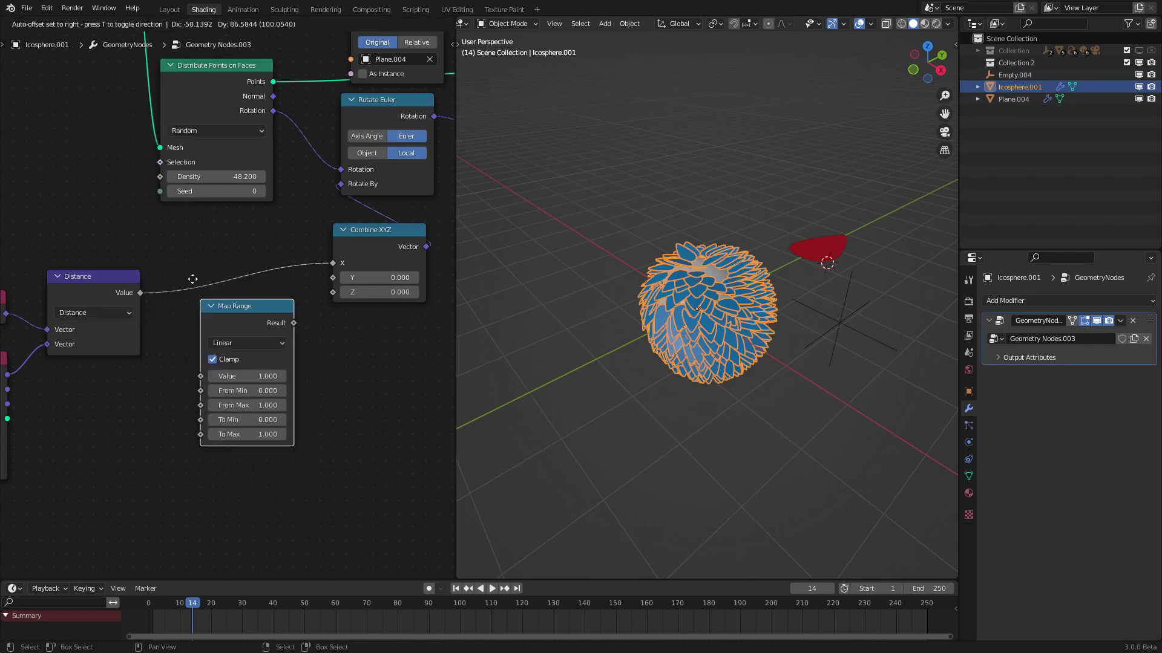
left_click(230, 310)
left_click(229, 300)
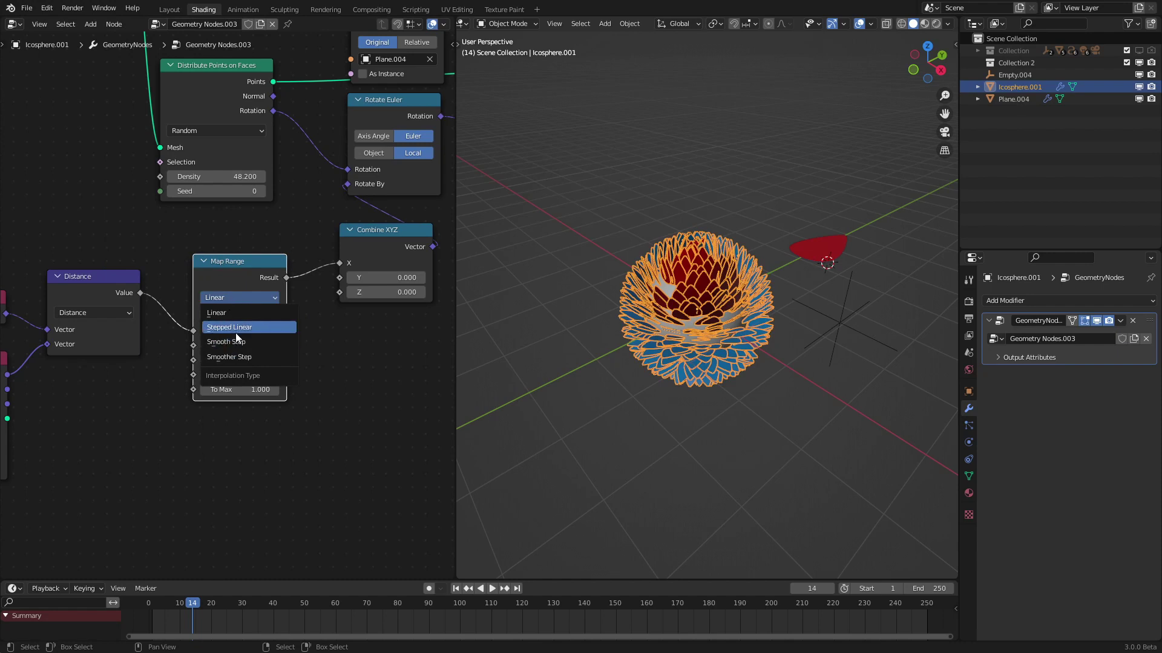
left_click(236, 356)
Step: Test-move the Empty twice, cancelling both moves so it stays in place
left_click(873, 322)
key("g")
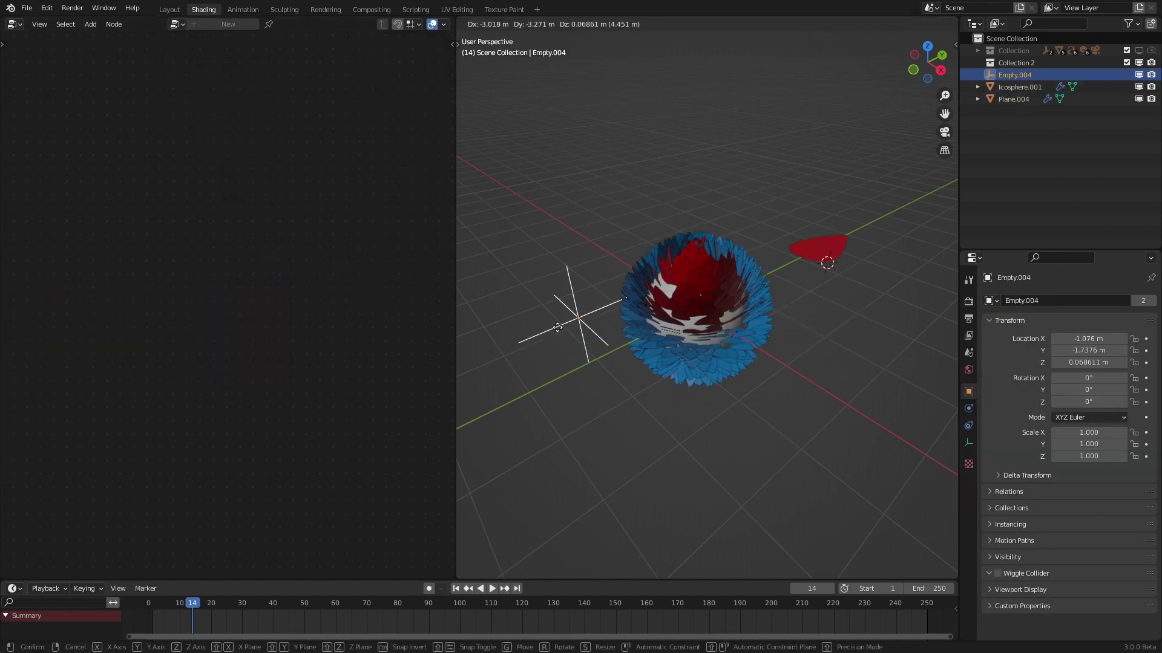
right_click(782, 328)
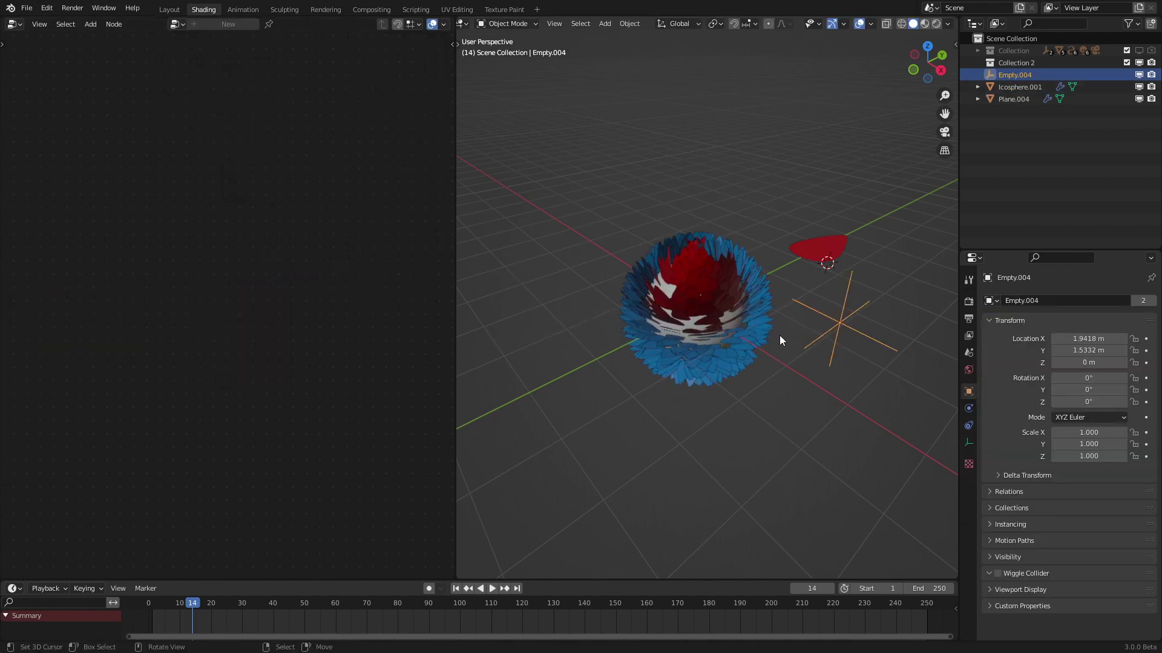
key("g")
key("Escape")
Step: Set Map Range From Min to 2 and From Max to 4, then move the Empty near the flower
left_click(720, 313)
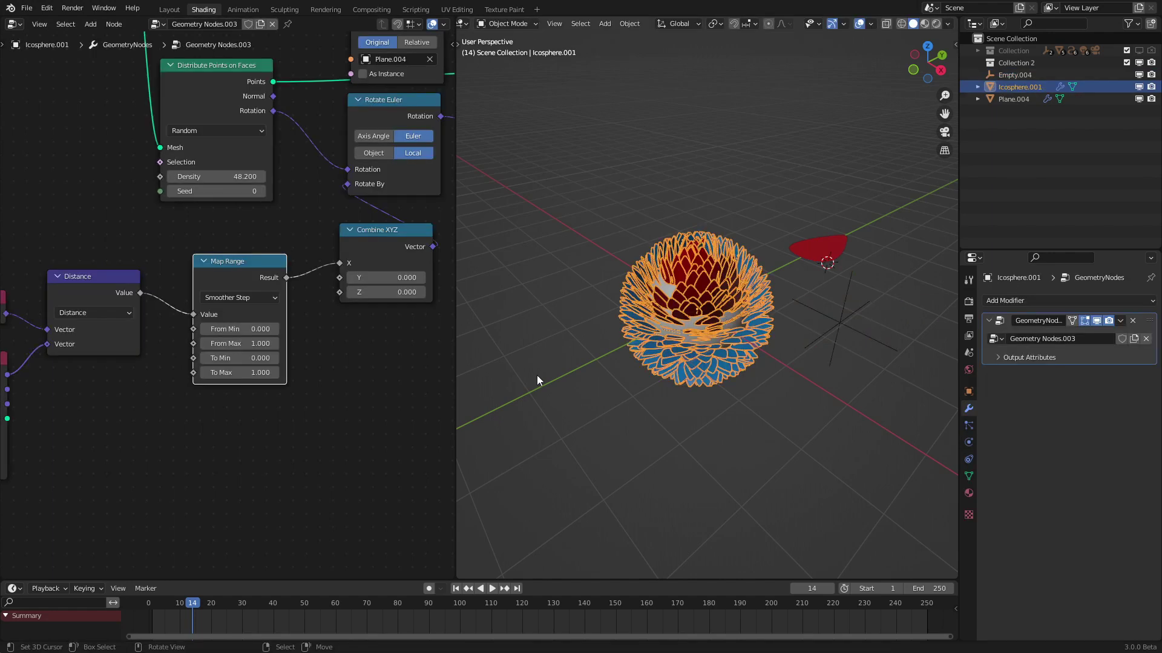
left_click(256, 343)
type("4")
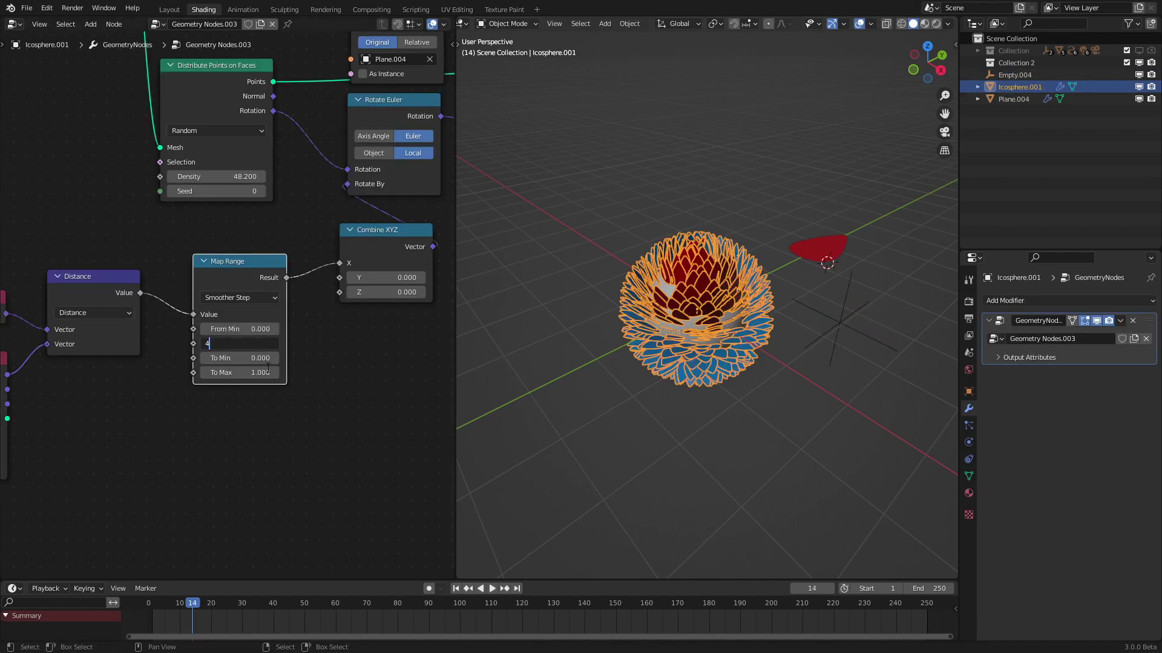
key("shift+Tab")
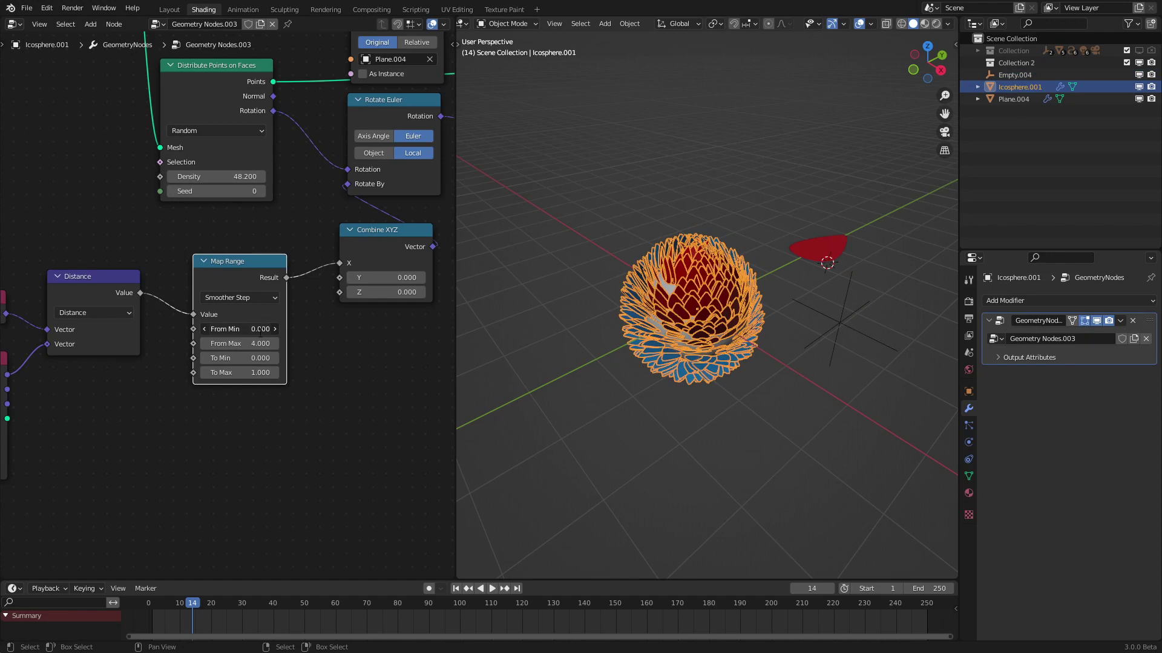
type("2")
key("Return")
left_click(851, 324)
key("g")
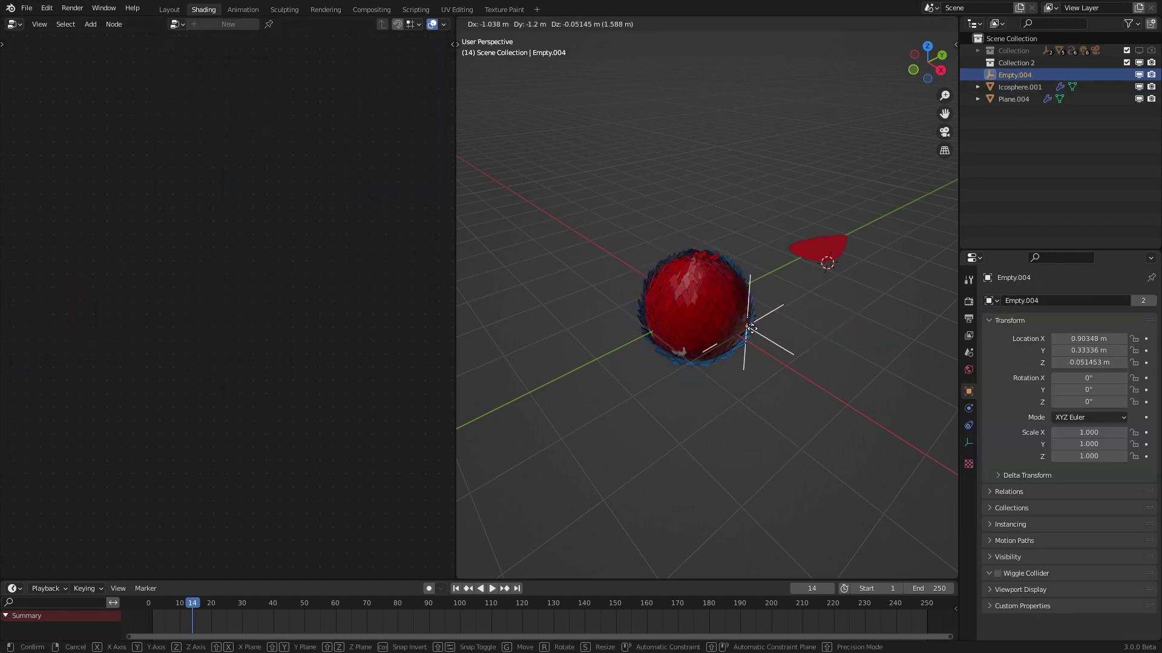
left_click(802, 309)
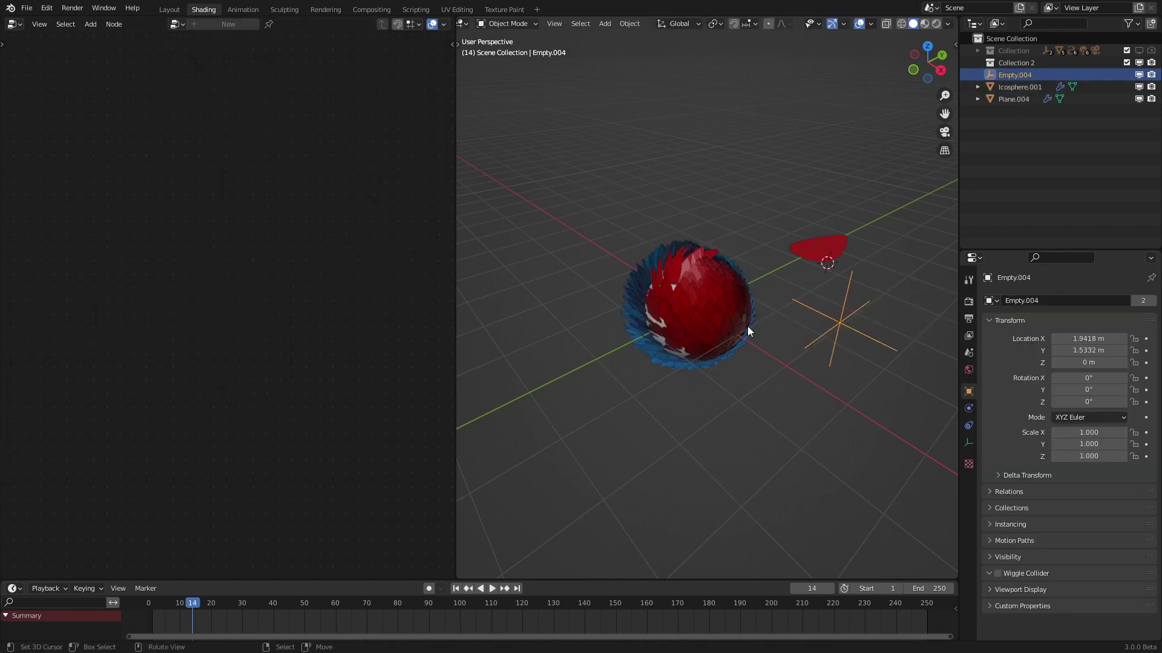
left_click(719, 338)
Step: Set To Max to pi (3.142) and reposition the Empty to preview the petals opening
scroll(302, 380, "up", 2)
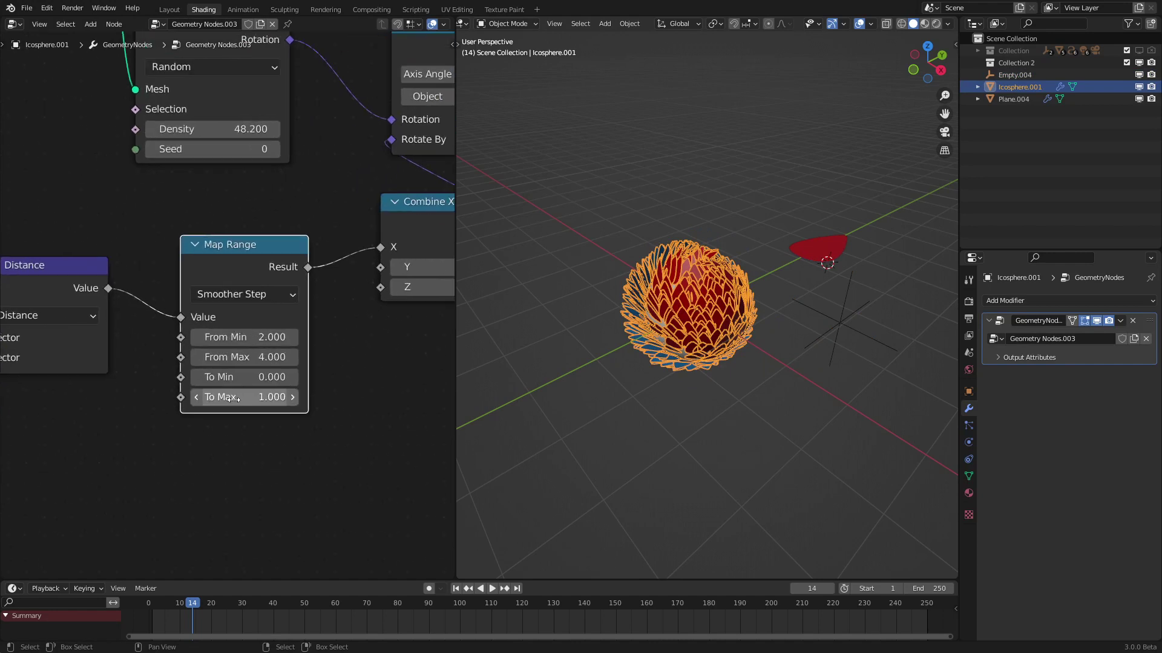
left_click(236, 400)
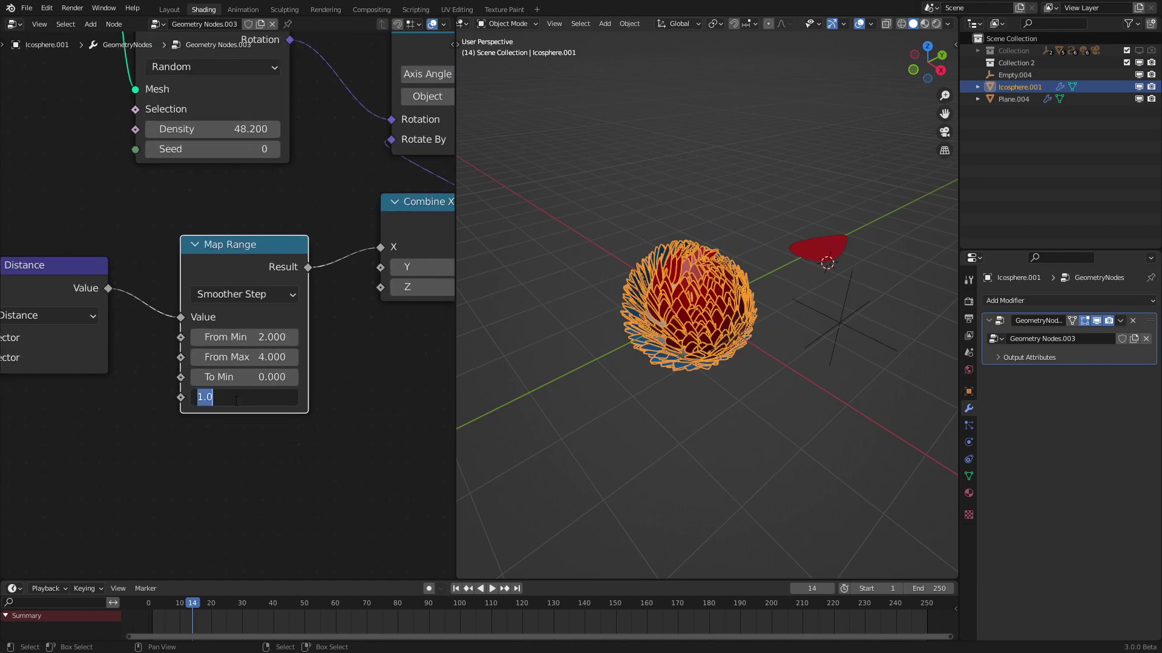
type("pi")
key("Return")
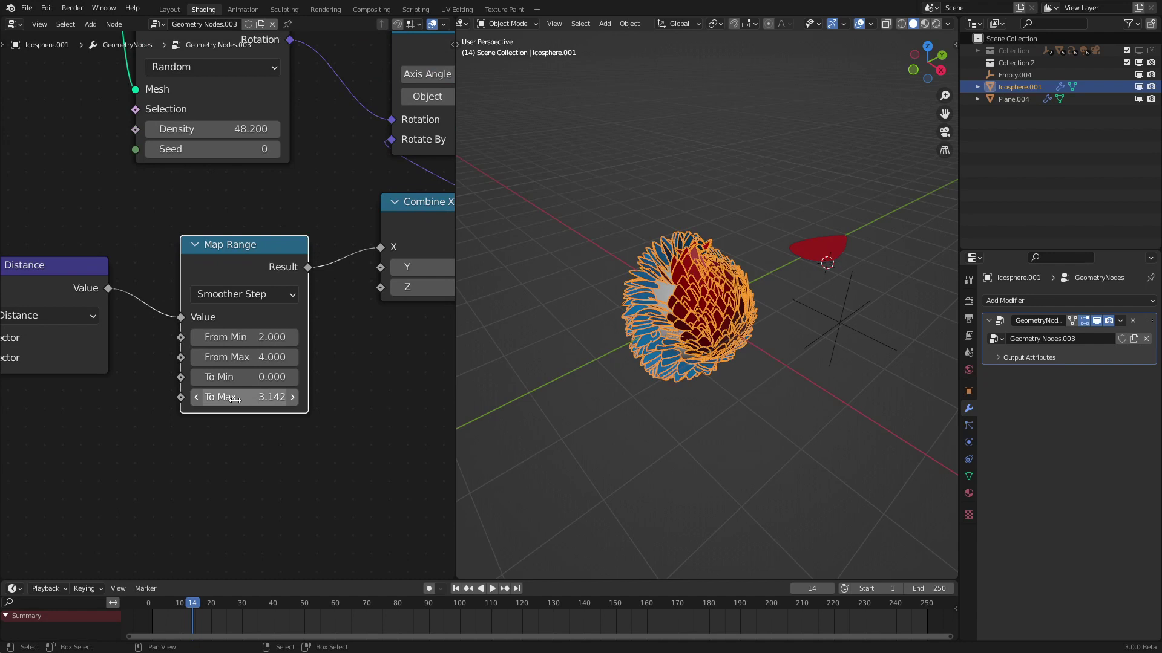
left_click(856, 321)
key("g")
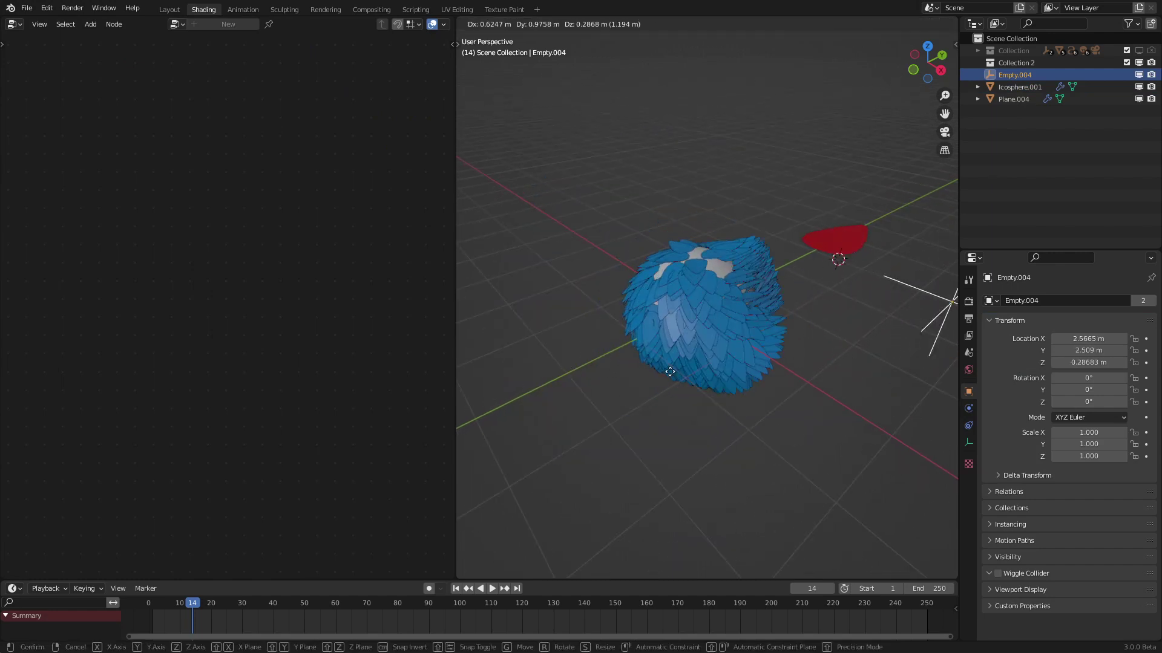
left_click(648, 372)
left_click(647, 372)
scroll(215, 299, "down", 3)
scroll(247, 322, "up", 3)
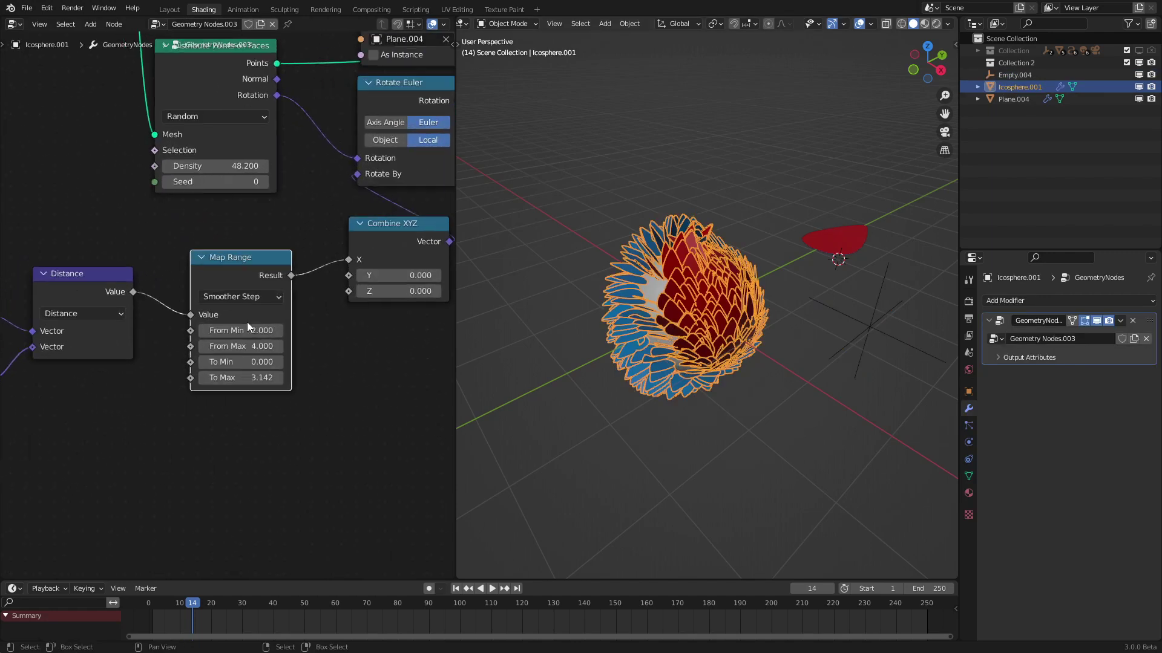
mouse_move(242, 346)
left_mouse_down()
mouse_move(210, 346)
mouse_move(222, 346)
left_mouse_up()
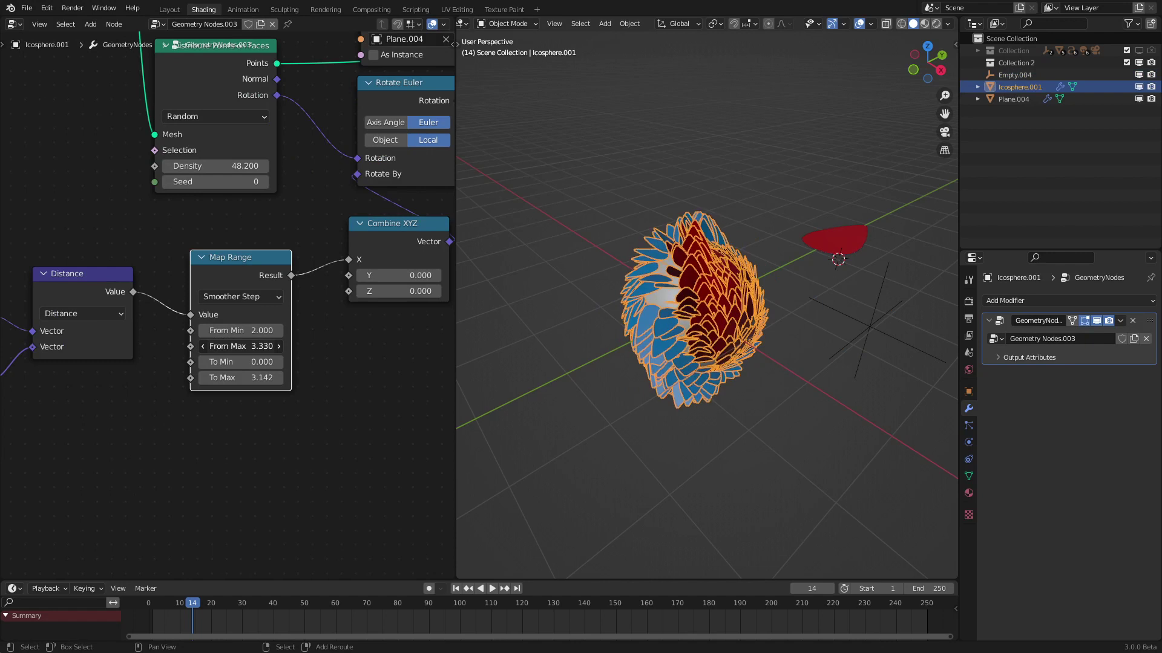
key("Escape")
scroll(253, 221, "down", 4)
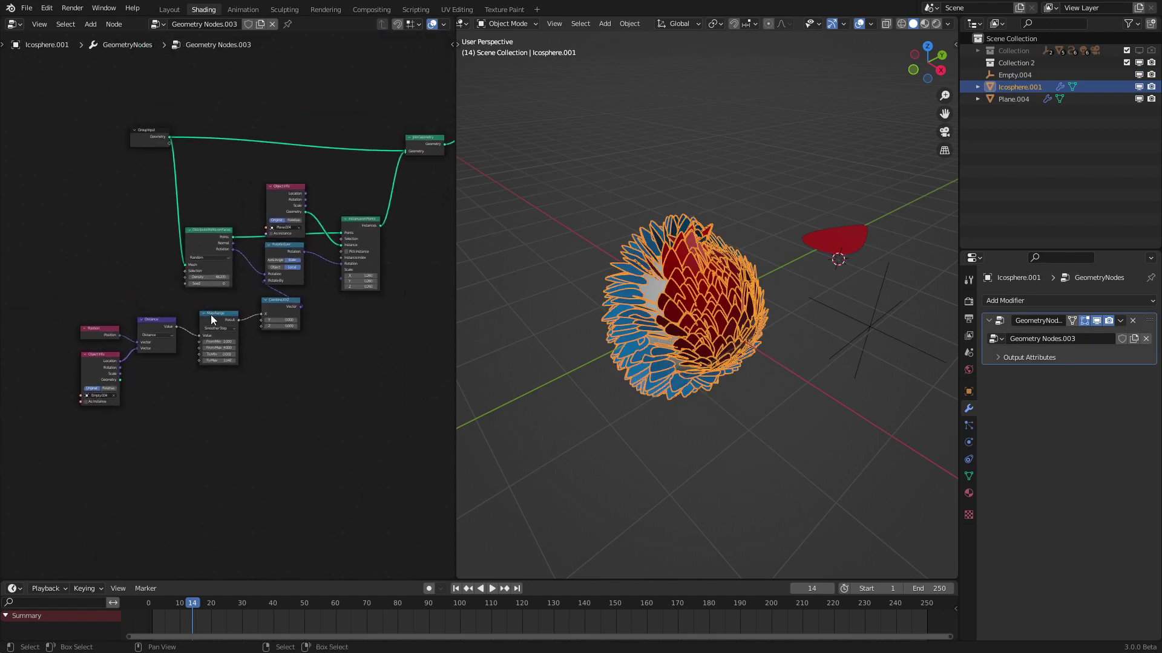
scroll(211, 315, "up", 1)
left_click(826, 428)
middle_click_drag(826, 429, 750, 314)
scroll(365, 301, "up", 2)
scroll(298, 361, "up", 1)
scroll(303, 308, "up", 2)
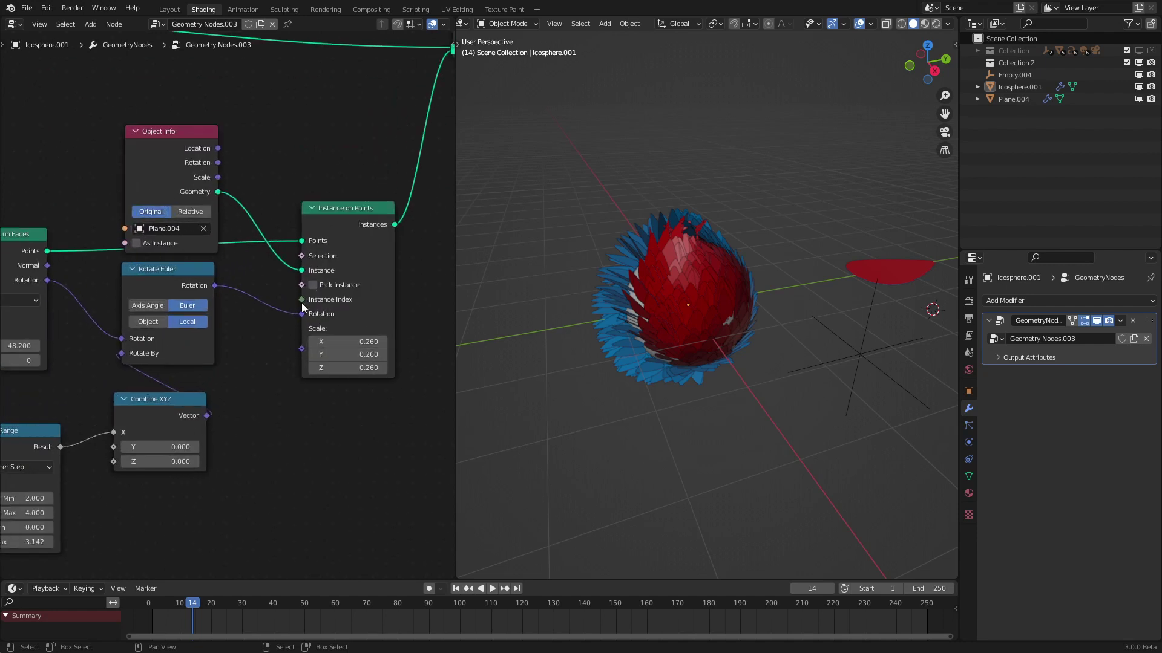
Step: Add a Random Value node below Instance on Points and link its Value into the instances' Scale
middle_click_drag(554, 329, 550, 330)
key("shift+a")
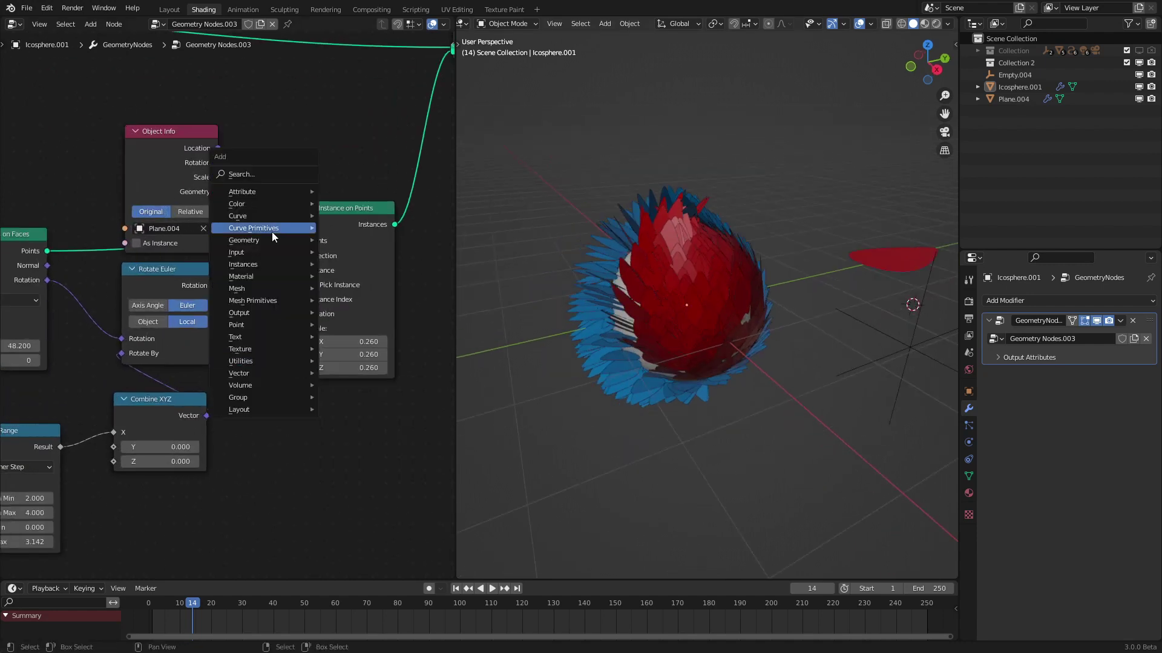
left_click(255, 174)
type("ra")
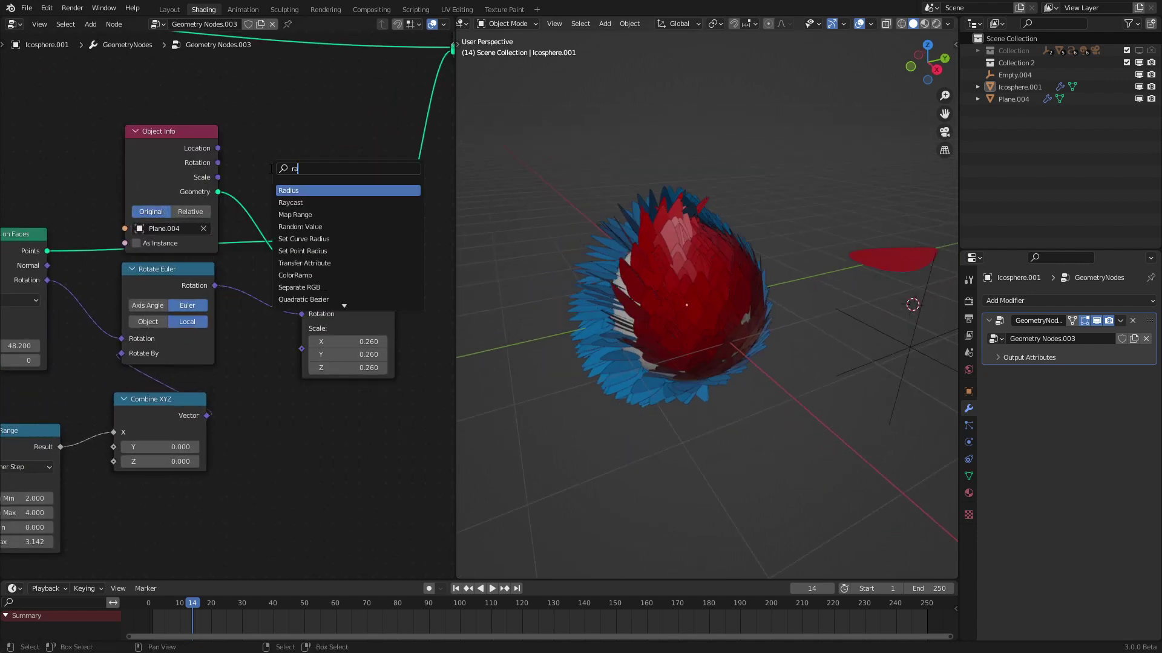
left_click(311, 226)
left_click(335, 485)
left_click_drag(386, 455, 314, 365)
left_click_drag(352, 510, 380, 494)
middle_click_drag(596, 345, 613, 415)
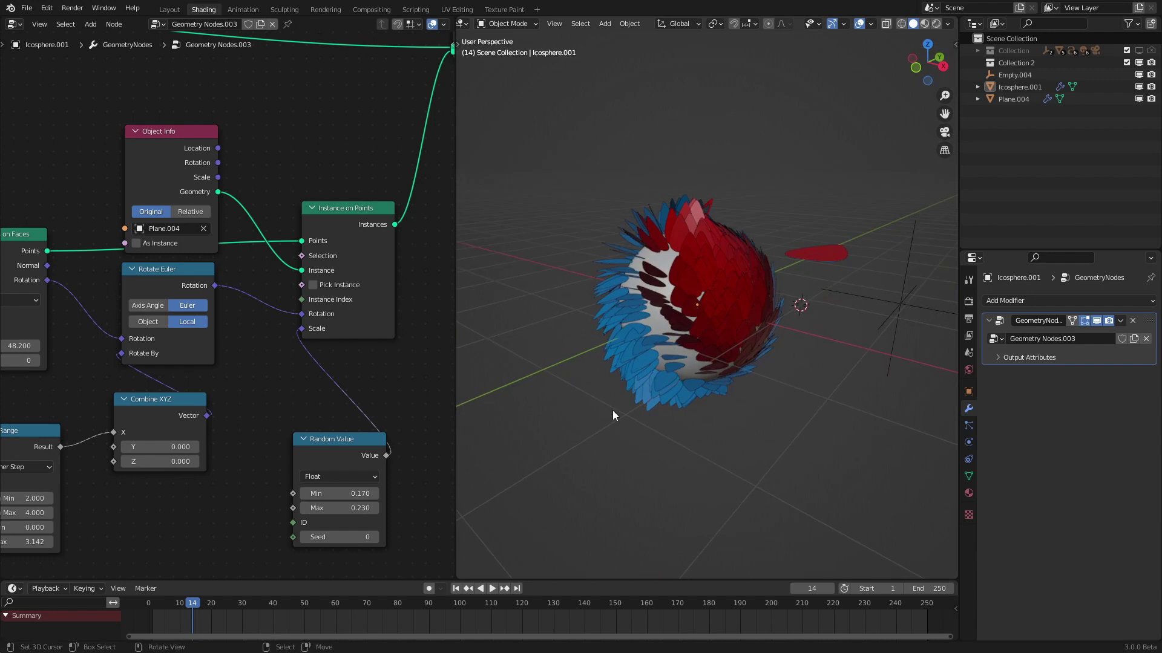
scroll(373, 397, "down", 5)
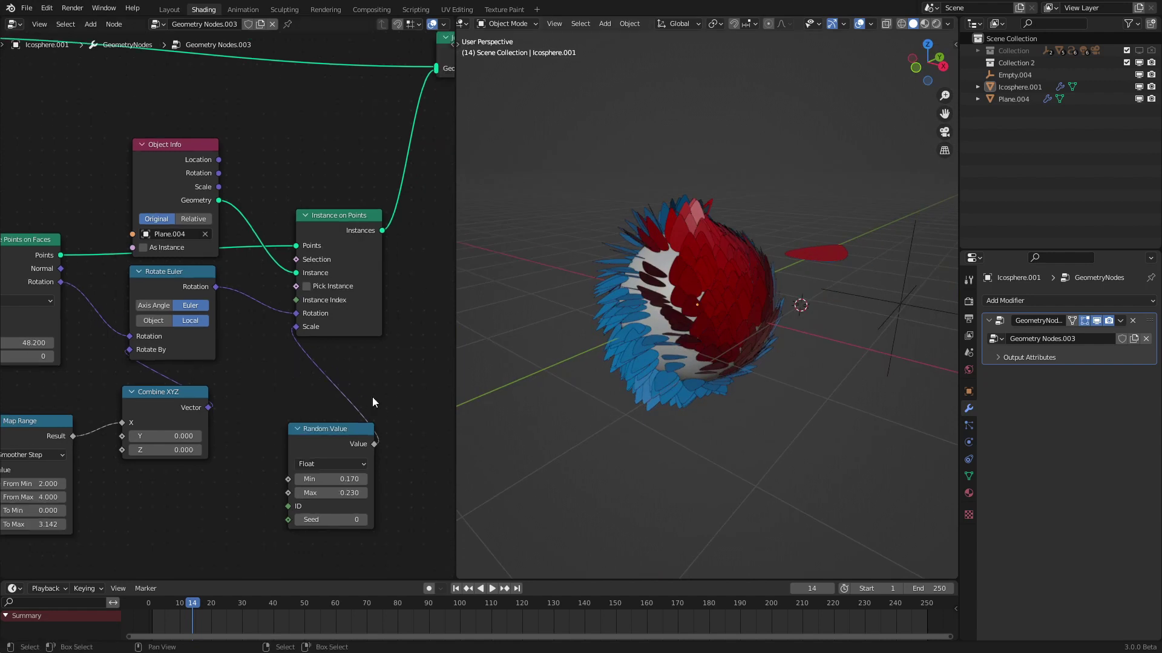